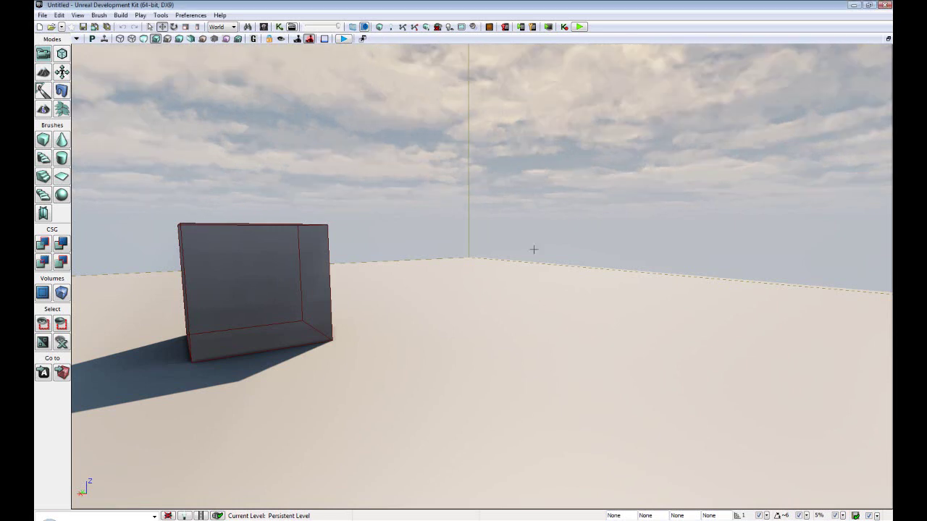
pyautogui.press('s')
pyautogui.moveTo(533, 250); pyautogui.dragTo(260, 338, button='right')
pyautogui.press('d')
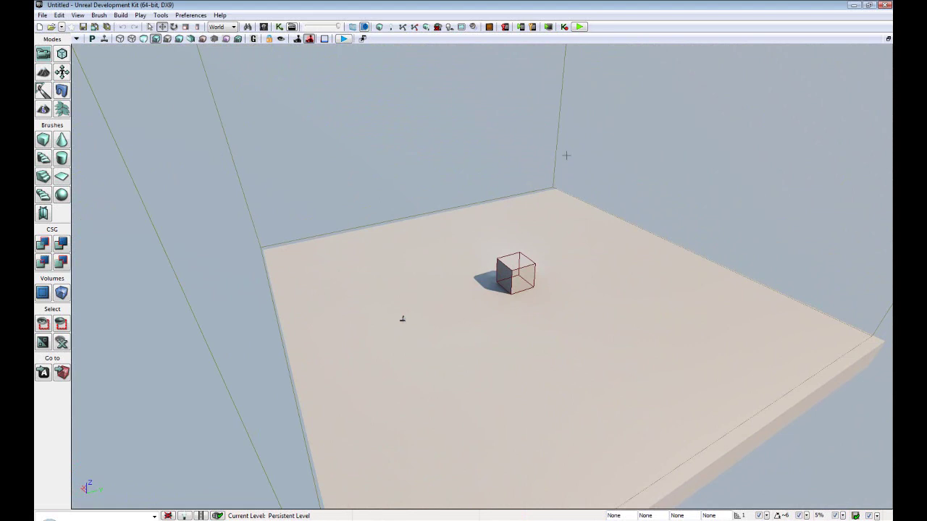
pyautogui.moveTo(392, 212); pyautogui.dragTo(550, 225, button='right')
pyautogui.scroll(2, 368, 232)
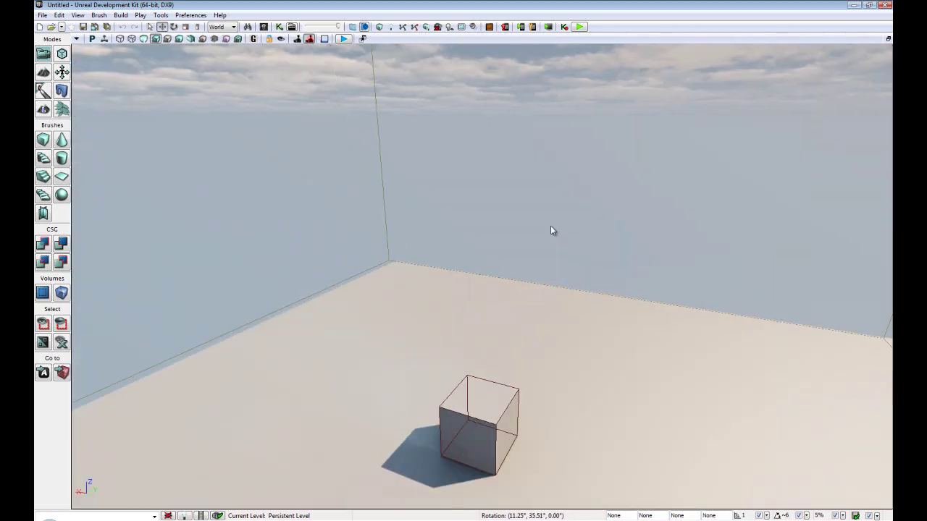
pyautogui.moveTo(601, 279); pyautogui.dragTo(674, 335, button='right')
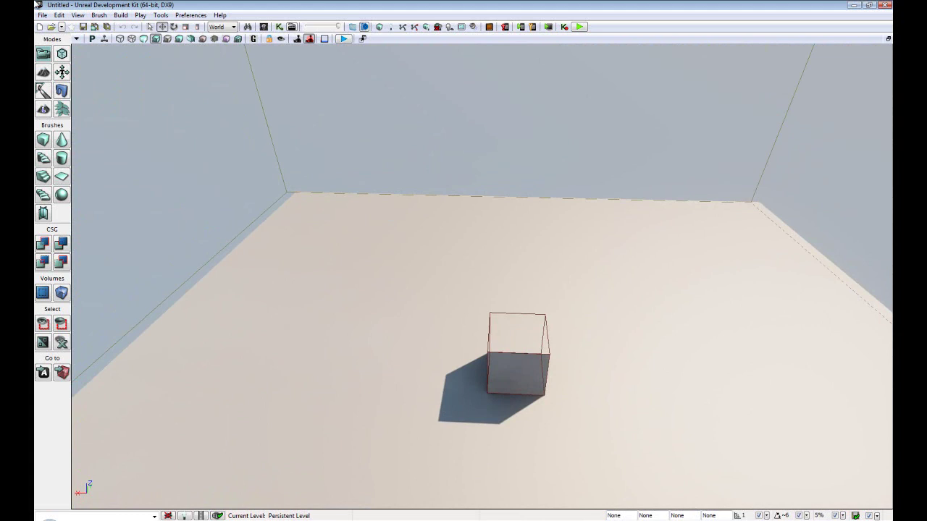
# Create a new map from the Blank Map template.
pyautogui.click(78, 16)
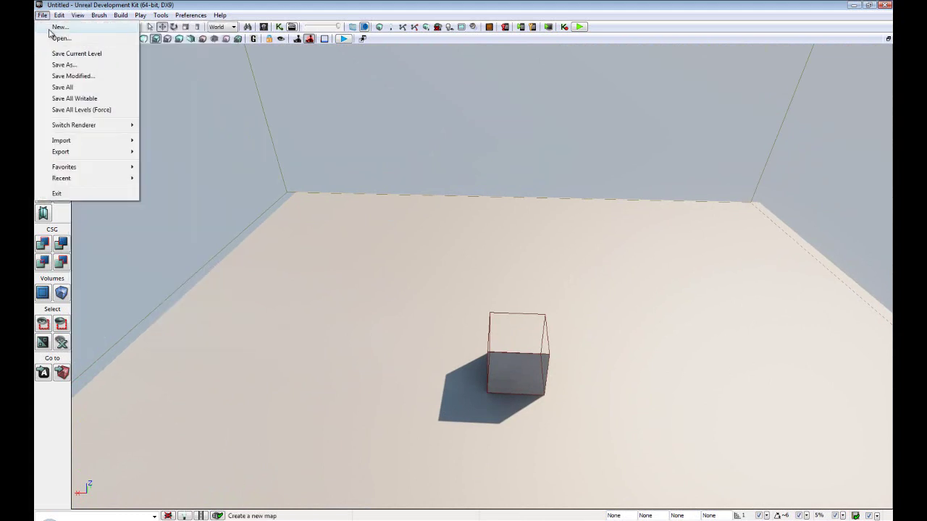
pyautogui.click(58, 27)
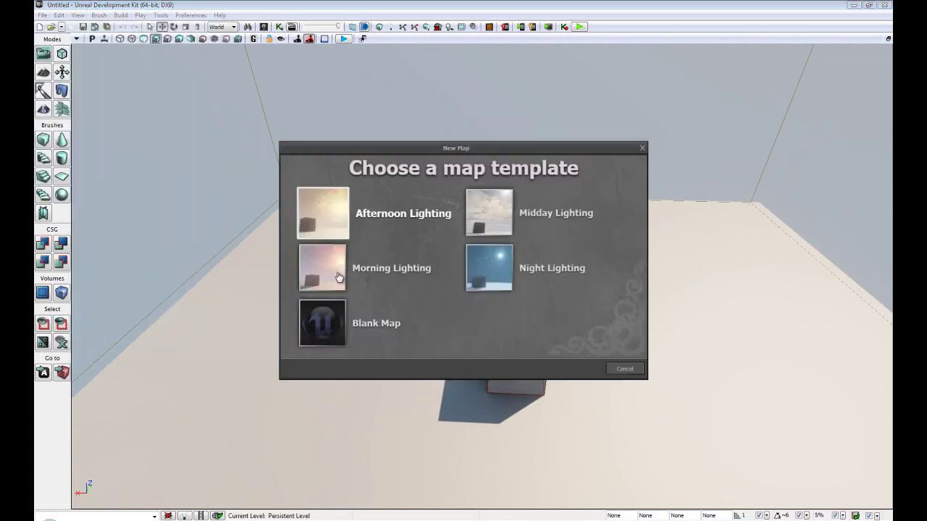
pyautogui.click(329, 329)
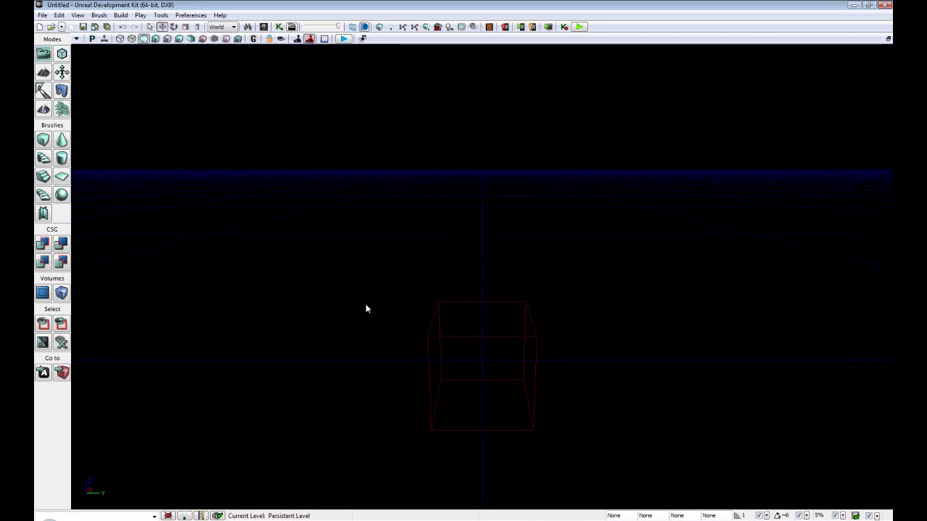
# Build a cube brush with X 1024, Y 1024 and Z 16, and add it to the level with CSG Add as the floor.
pyautogui.rightClick(42, 138)
pyautogui.click(481, 215)
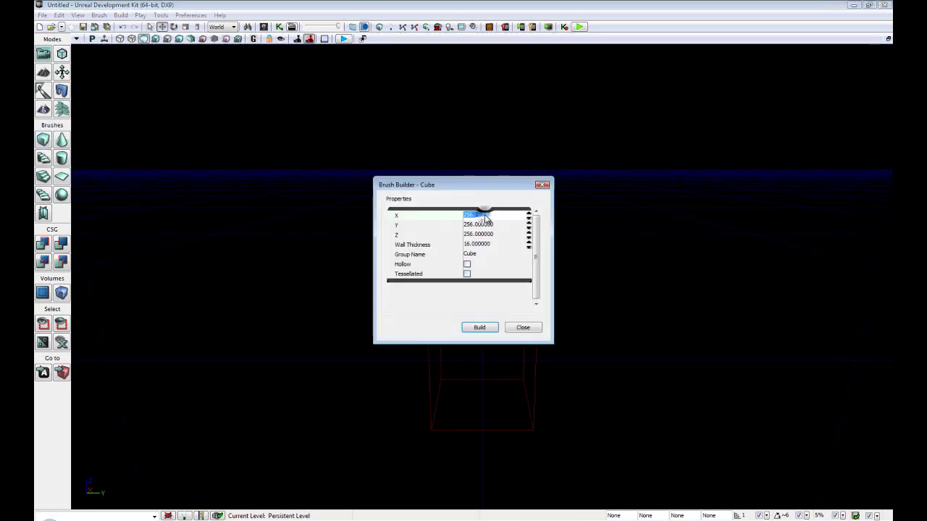
pyautogui.write('1024')
pyautogui.press('Tab')
pyautogui.write('1024')
pyautogui.press('Tab')
pyautogui.write('16')
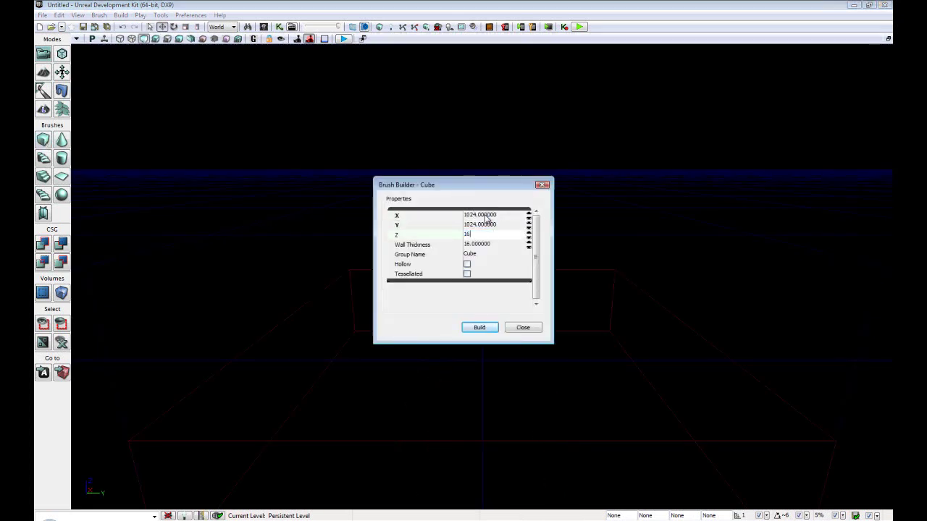
pyautogui.press('Return')
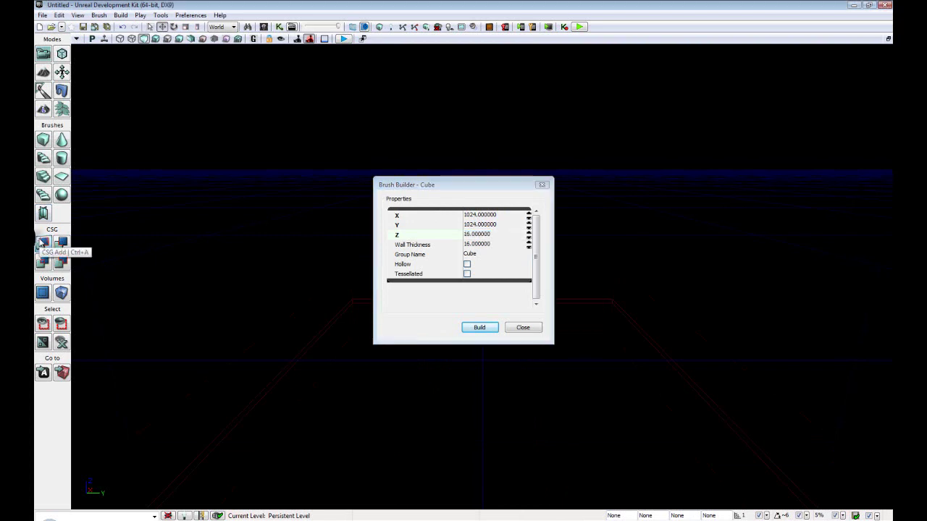
pyautogui.click(43, 244)
pyautogui.click(522, 327)
# Add a DominantDirectionalLight actor near the middle of the checkered floor, then deselect it.
pyautogui.rightClick(457, 367)
pyautogui.moveTo(538, 335)
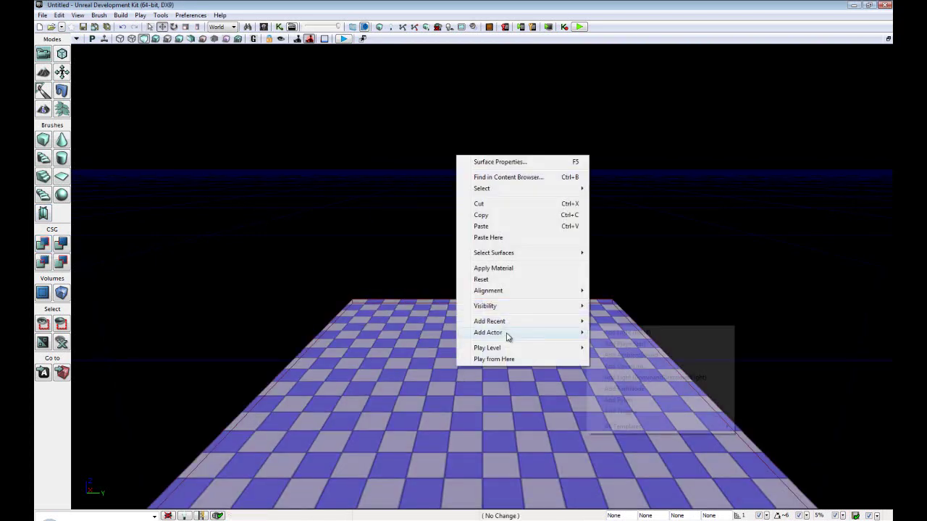
pyautogui.click(639, 377)
pyautogui.moveTo(512, 368); pyautogui.dragTo(445, 408, button='right')
pyautogui.moveTo(445, 411); pyautogui.dragTo(471, 412)
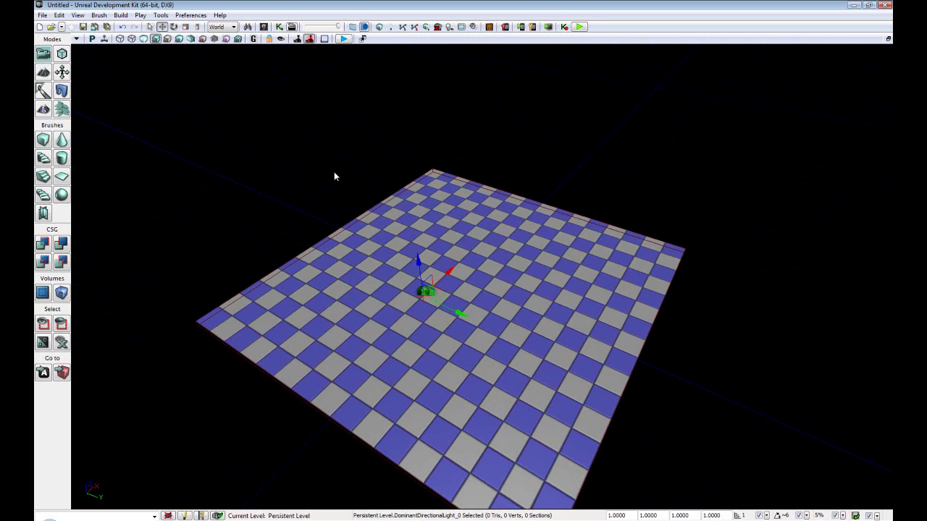
pyautogui.click(237, 159)
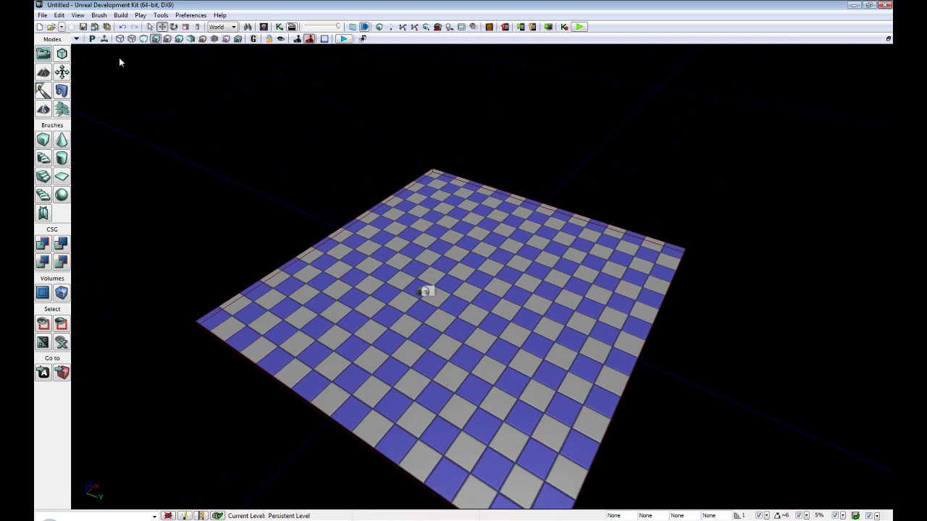
# Import FirstDesctruct.apb from the Desktop into MyPackage through the Content Browser, fully loading the package.
pyautogui.click(77, 14)
pyautogui.moveTo(94, 28)
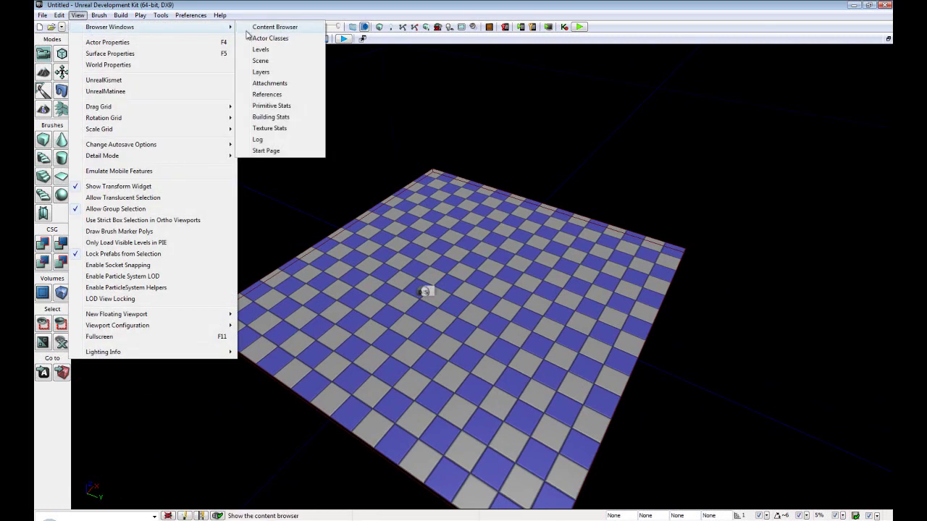
pyautogui.click(262, 27)
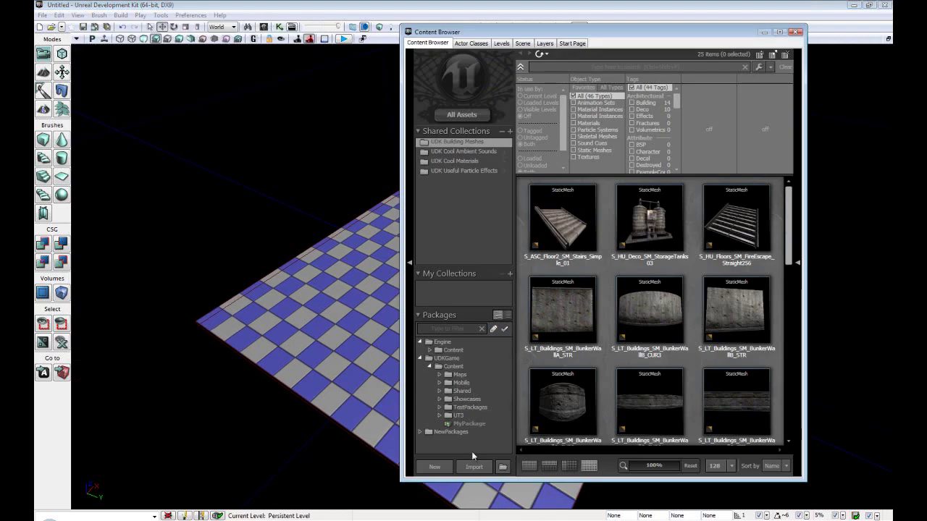
pyautogui.click(471, 467)
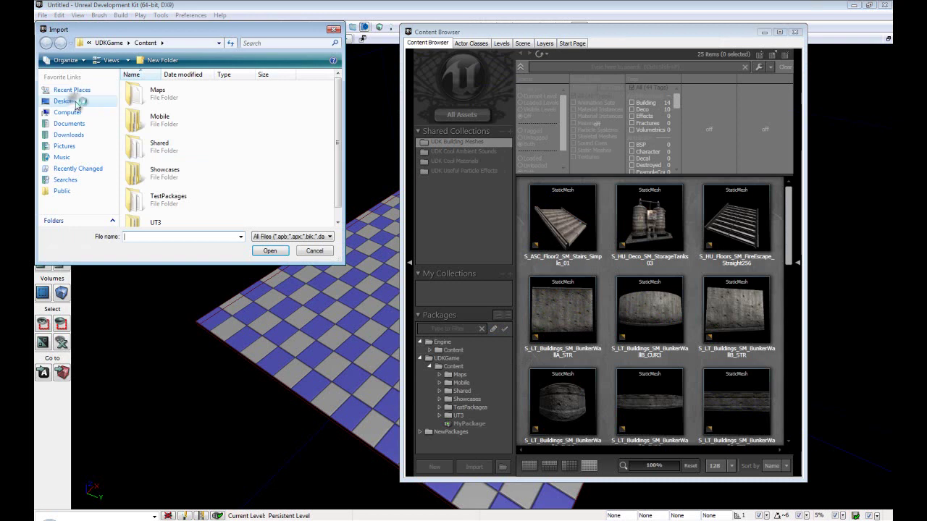
pyautogui.click(65, 101)
pyautogui.scroll(-3, 297, 188)
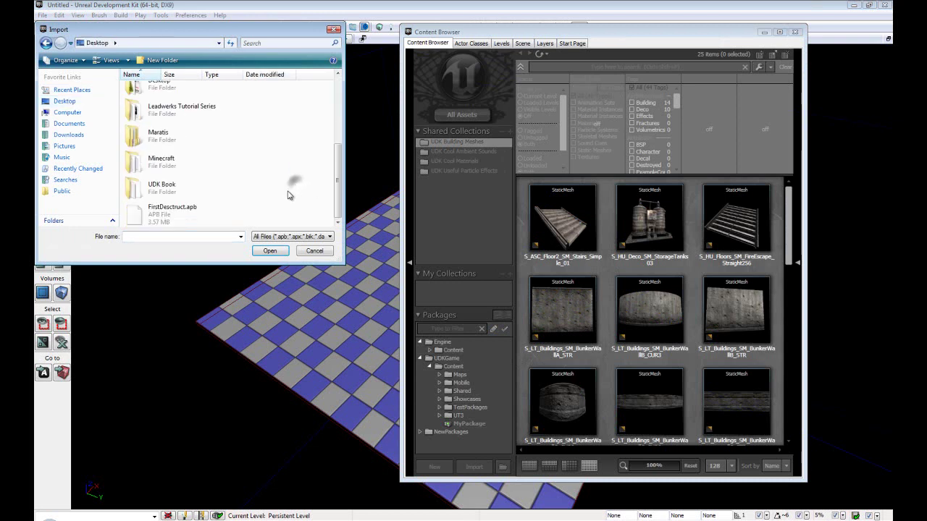
pyautogui.doubleClick(173, 210)
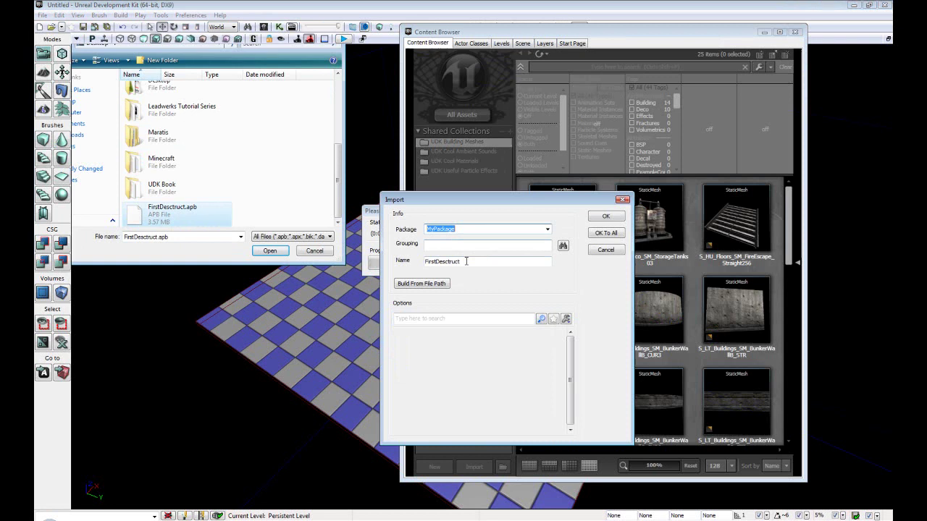
pyautogui.click(604, 216)
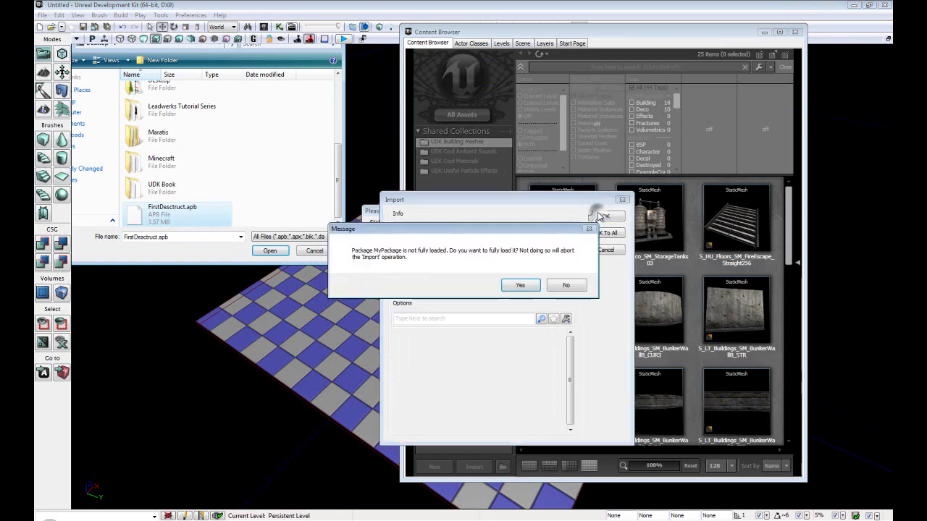
pyautogui.click(521, 286)
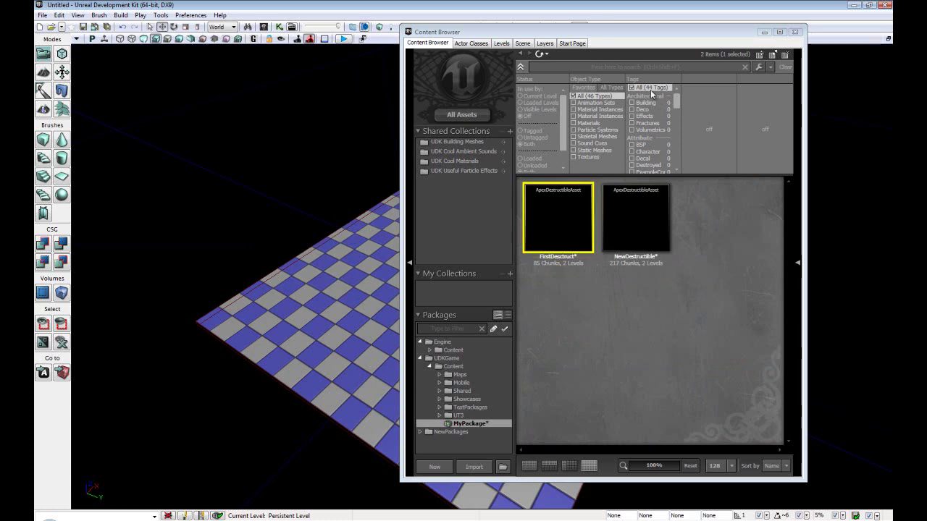
# Examine the FirstDesctruct asset's properties, including its destructible parameters, flags, materials and fracture materials.
pyautogui.moveTo(600, 33); pyautogui.dragTo(740, 36)
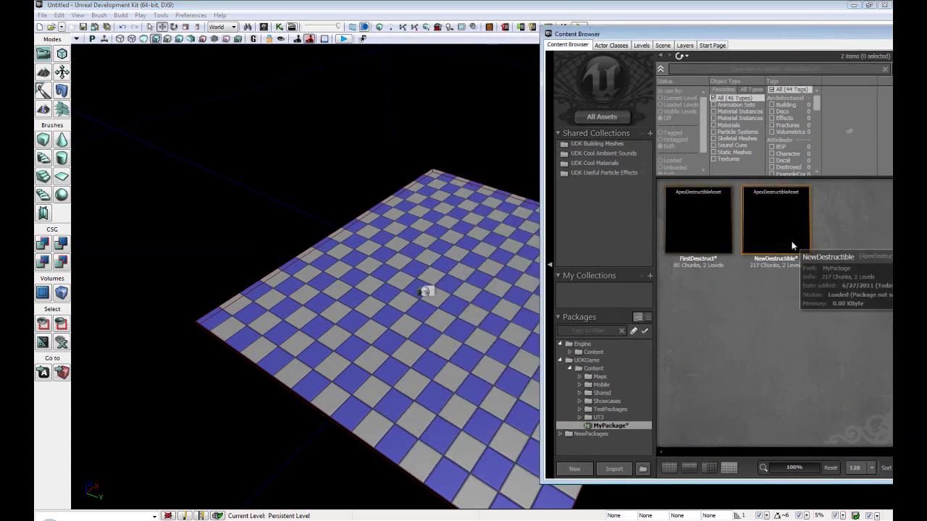
pyautogui.doubleClick(710, 235)
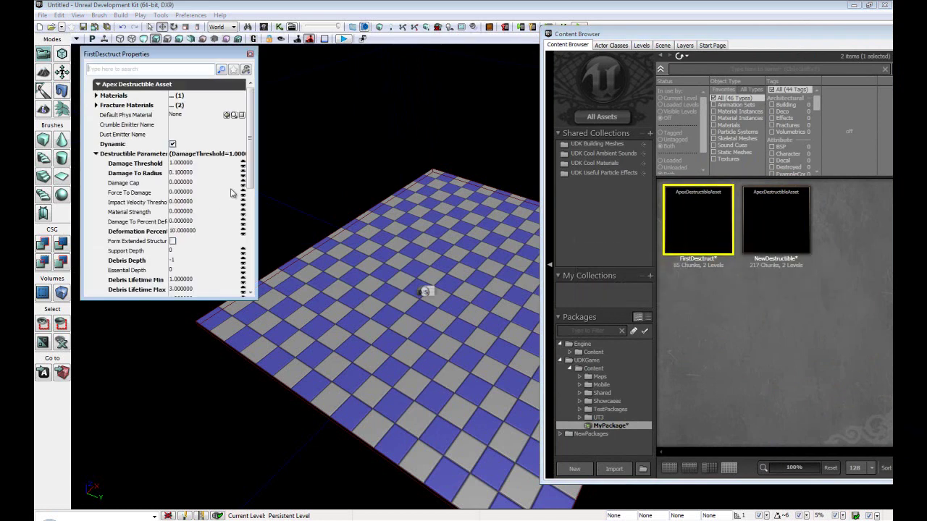
pyautogui.moveTo(254, 155)
pyautogui.mouseDown()
pyautogui.moveTo(250, 239)
pyautogui.moveTo(251, 146)
pyautogui.mouseUp()
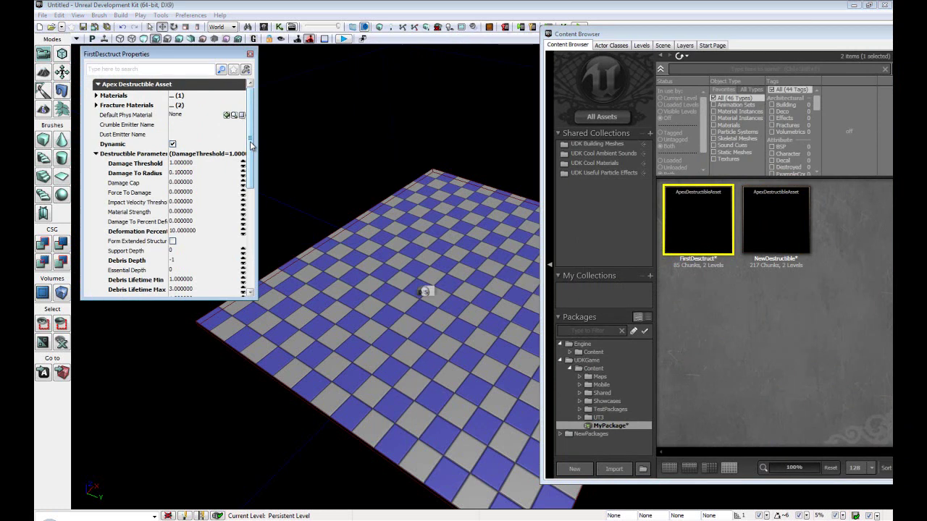
pyautogui.scroll(-7, 252, 145)
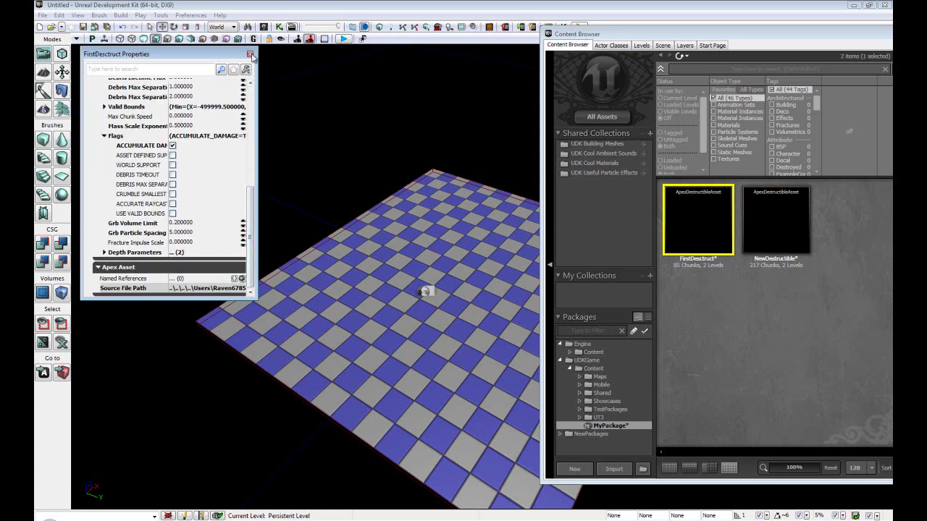
pyautogui.moveTo(257, 186); pyautogui.dragTo(259, 83)
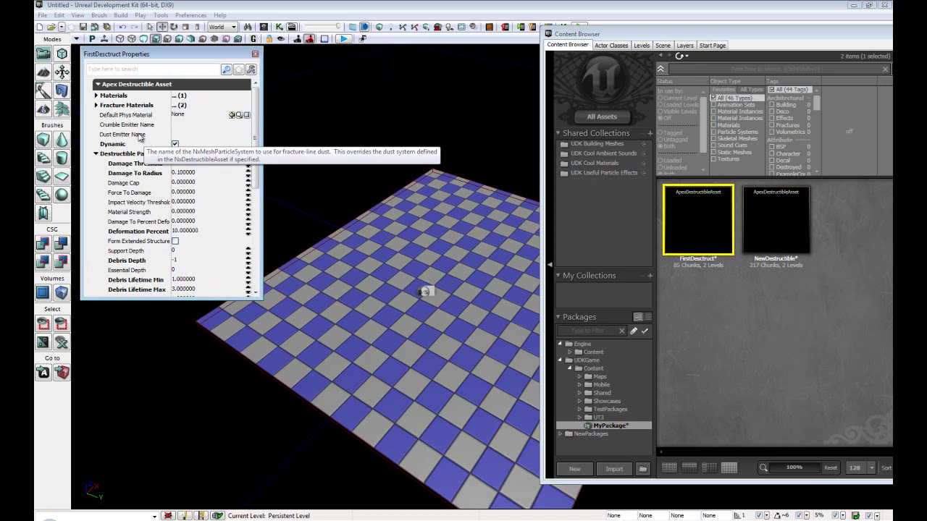
pyautogui.click(96, 105)
pyautogui.click(96, 95)
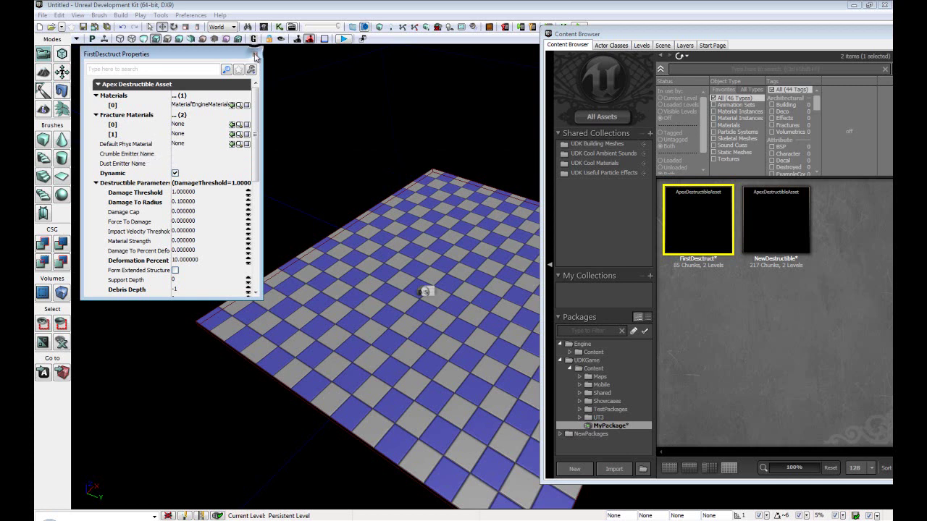
pyautogui.click(254, 54)
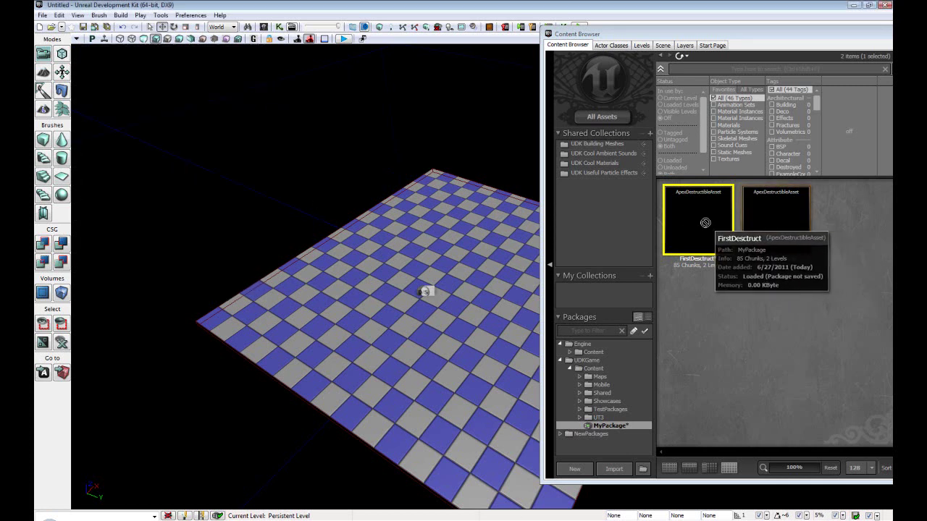
# Place the FirstDesctruct asset on the floor and scale it up uniformly to about 22.37.
pyautogui.moveTo(704, 215); pyautogui.dragTo(401, 233)
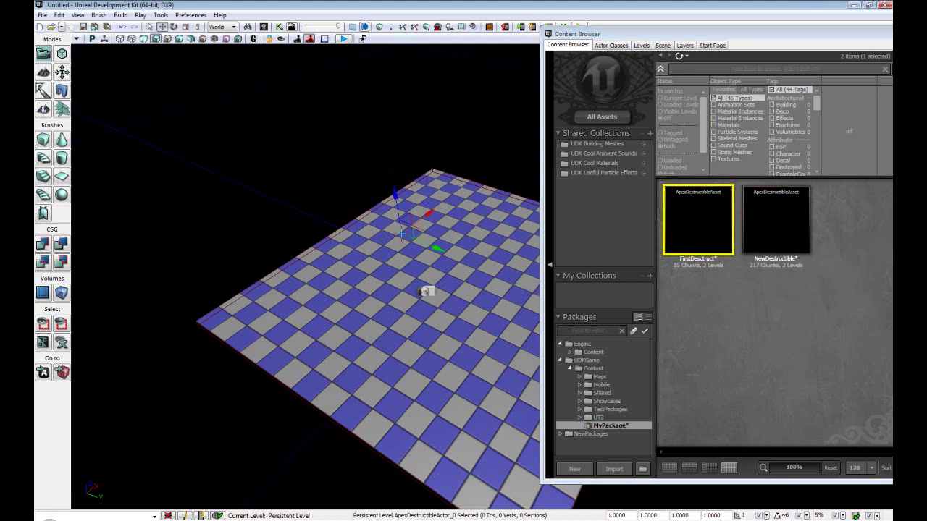
pyautogui.click(186, 28)
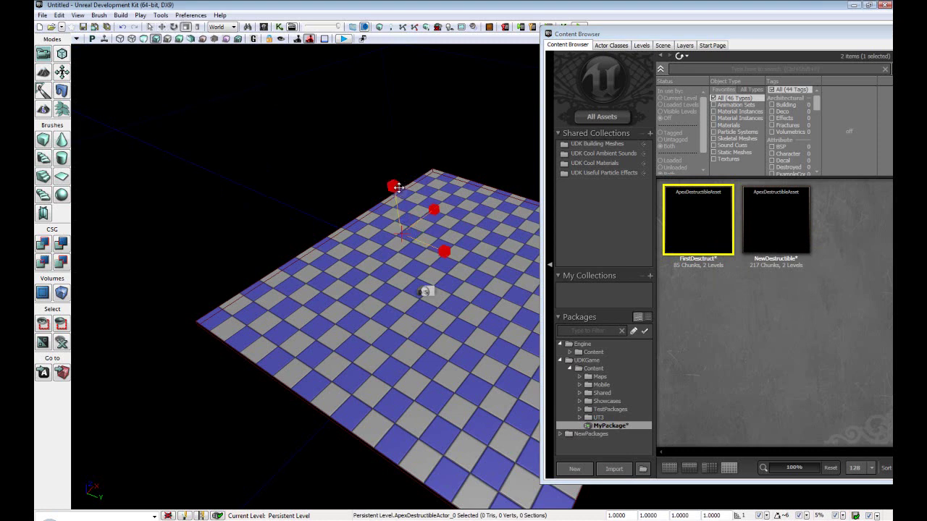
pyautogui.moveTo(394, 186); pyautogui.dragTo(383, 157)
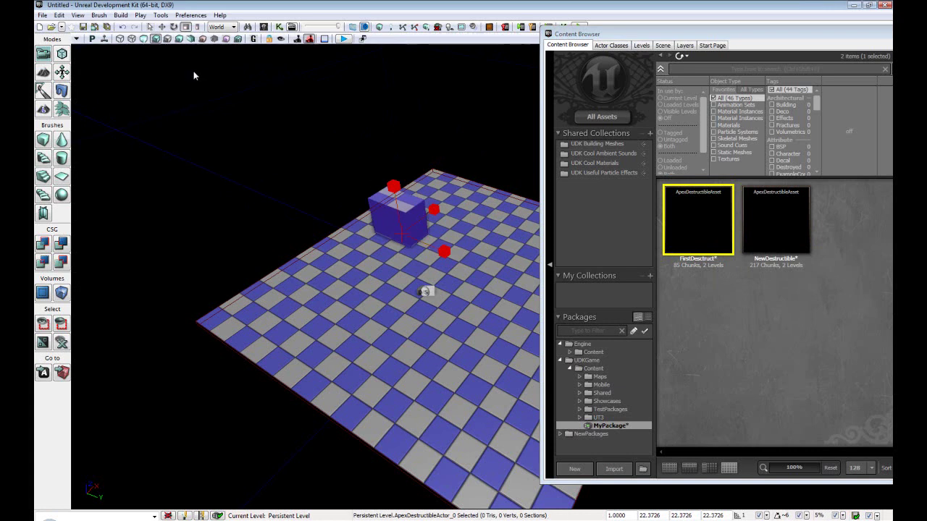
# Raise the scaled destructible block along the Z axis with the translation widget.
pyautogui.click(162, 26)
pyautogui.moveTo(430, 214); pyautogui.dragTo(431, 130)
pyautogui.click(292, 147)
pyautogui.moveTo(291, 147); pyautogui.dragTo(429, 203, button='right')
pyautogui.click(429, 203)
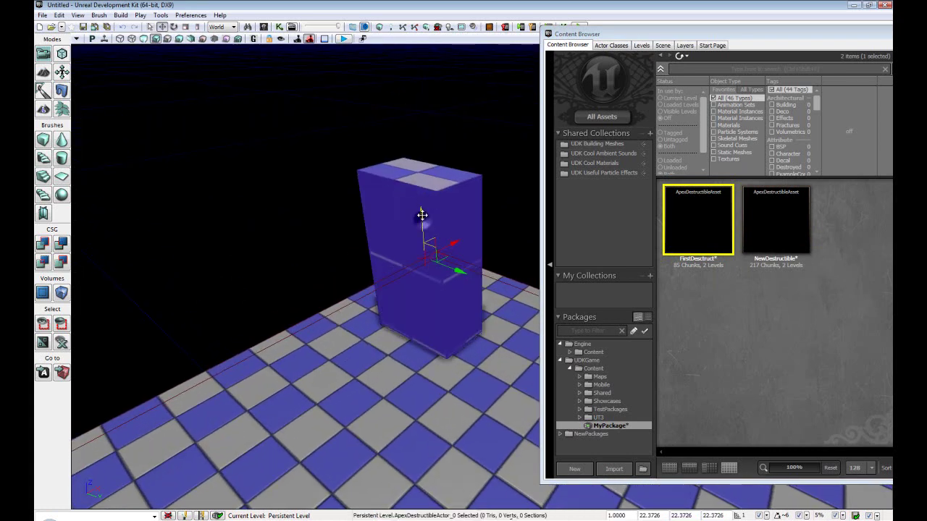
# Open the placed destructible actor's properties, look through its rendering and lighting settings, and collapse the expanded categories.
pyautogui.doubleClick(394, 225)
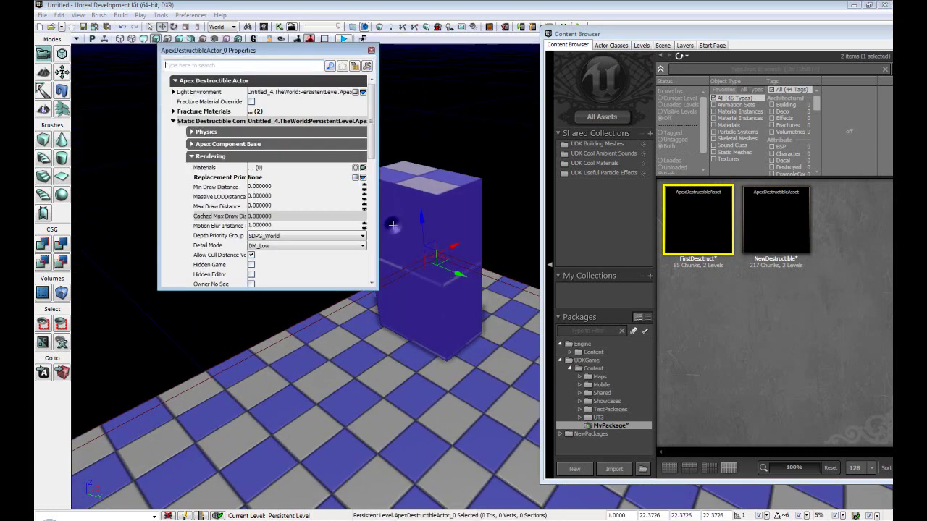
pyautogui.moveTo(237, 53); pyautogui.dragTo(187, 88)
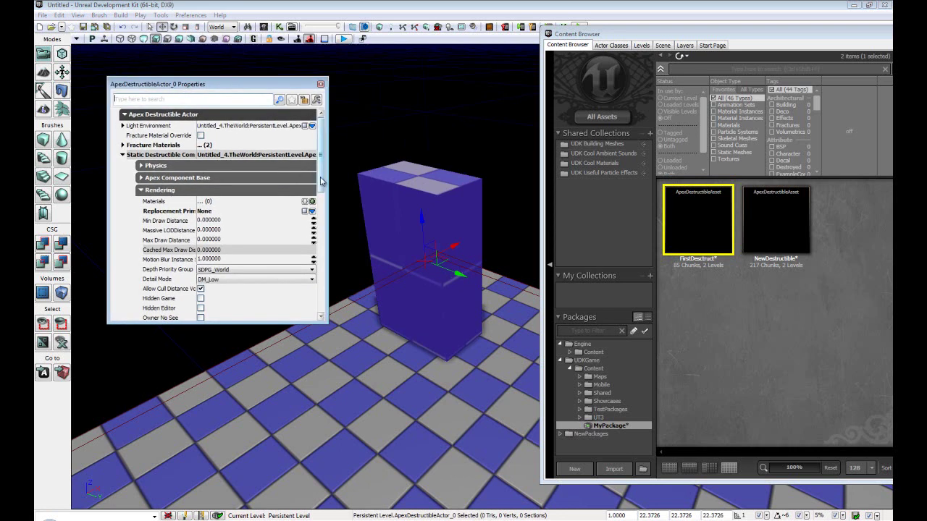
pyautogui.scroll(-5, 183, 290)
pyautogui.scroll(-2, 165, 257)
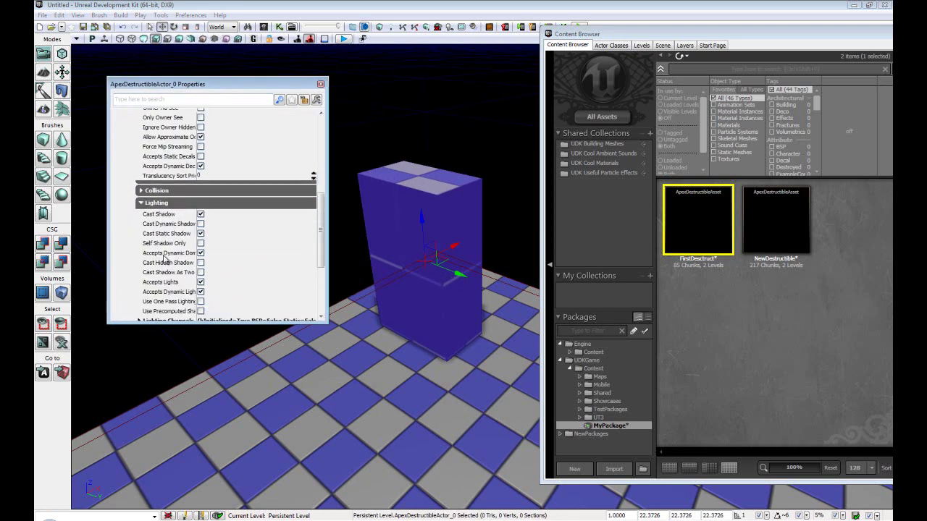
pyautogui.scroll(10, 152, 215)
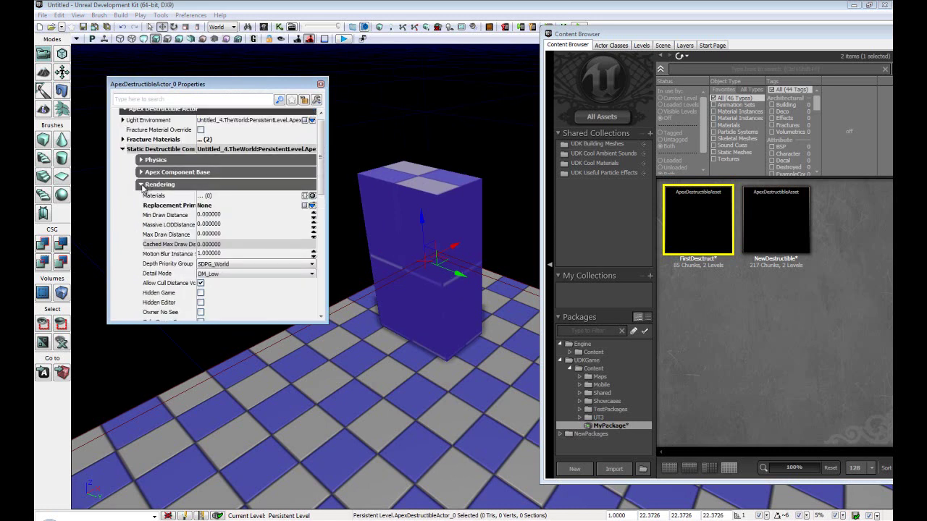
pyautogui.click(142, 184)
pyautogui.click(141, 209)
pyautogui.click(131, 149)
pyautogui.click(125, 115)
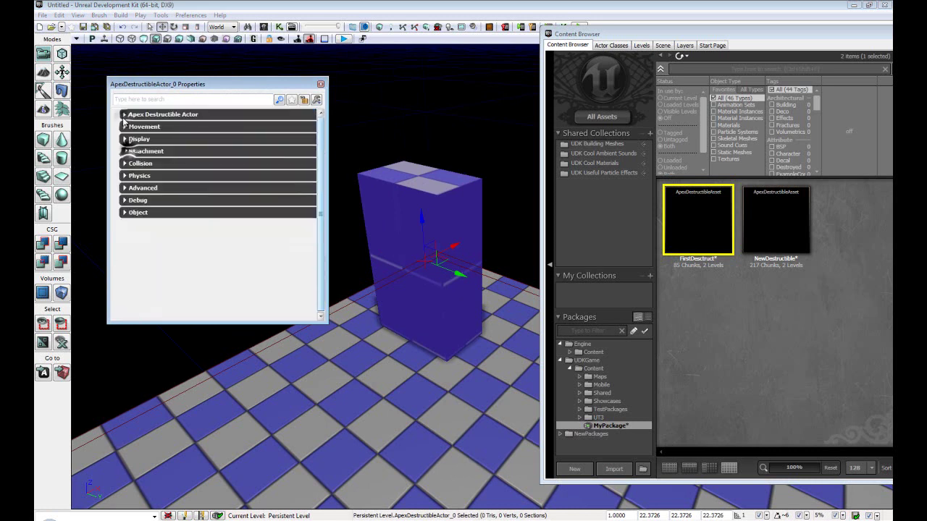
# Enable Cast Dynamic Shadow in the Lighting settings of the actor's static destructible component and close the properties.
pyautogui.click(124, 115)
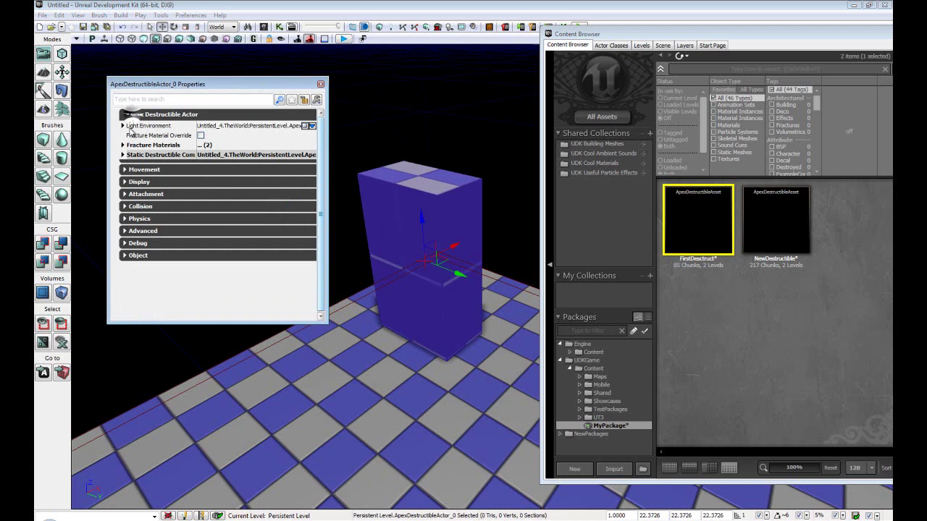
pyautogui.click(124, 155)
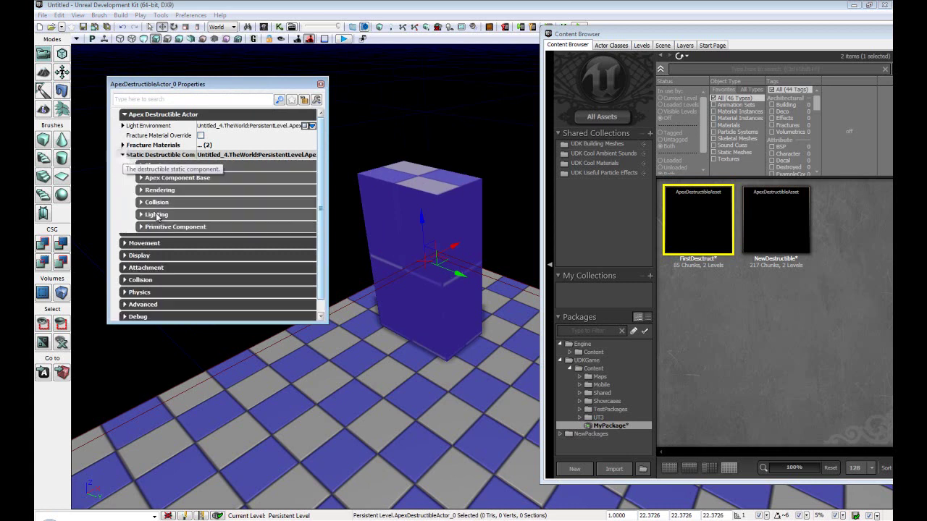
pyautogui.click(143, 216)
pyautogui.click(141, 274)
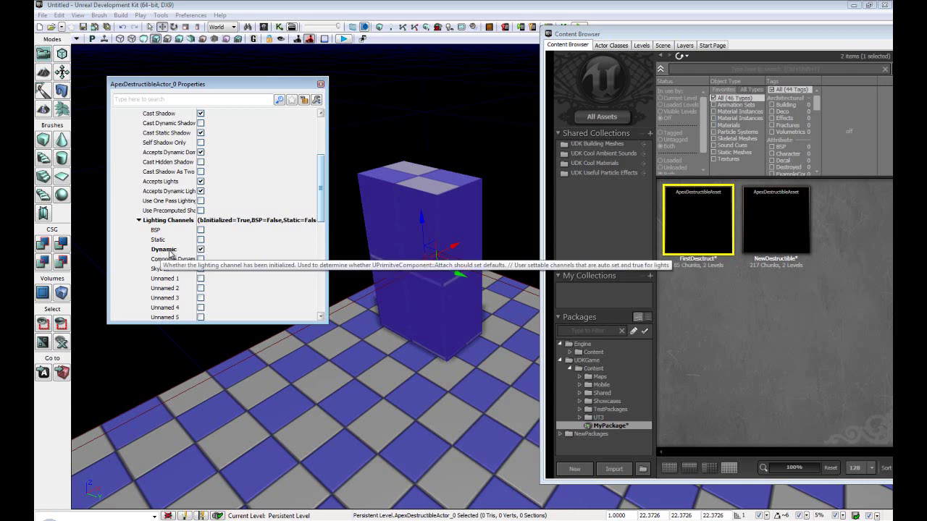
pyautogui.scroll(1, 171, 253)
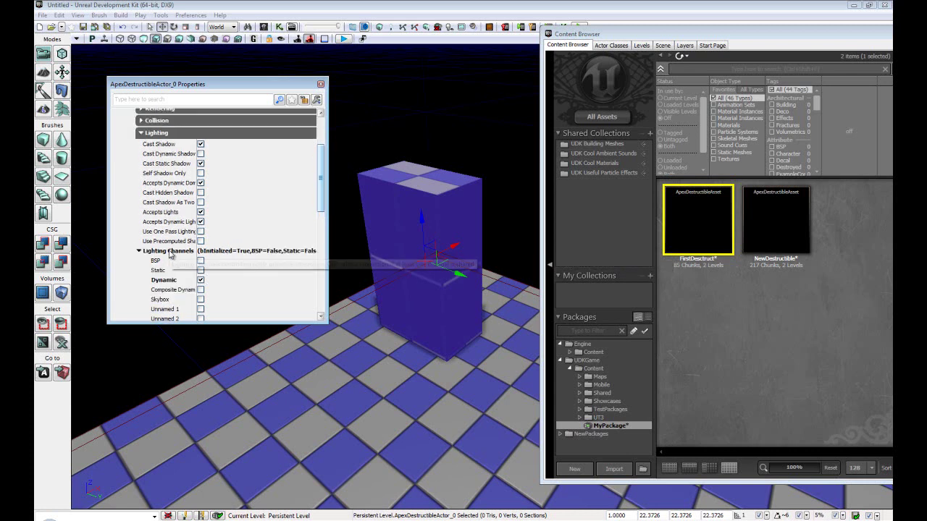
pyautogui.click(200, 154)
pyautogui.click(320, 86)
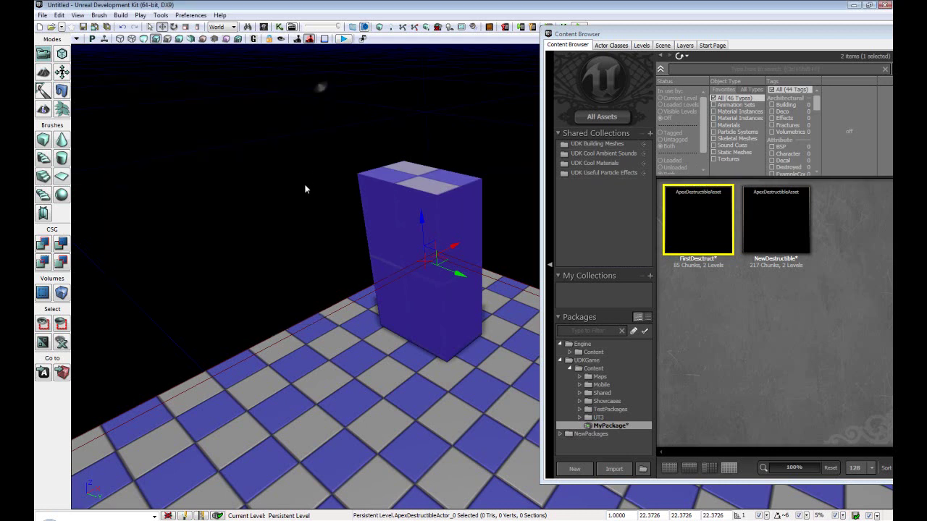
# Move the destructible block along its Y axis, away from the far edge of the floor.
pyautogui.click(307, 190)
pyautogui.moveTo(307, 189); pyautogui.dragTo(412, 176, button='right')
pyautogui.click(412, 176)
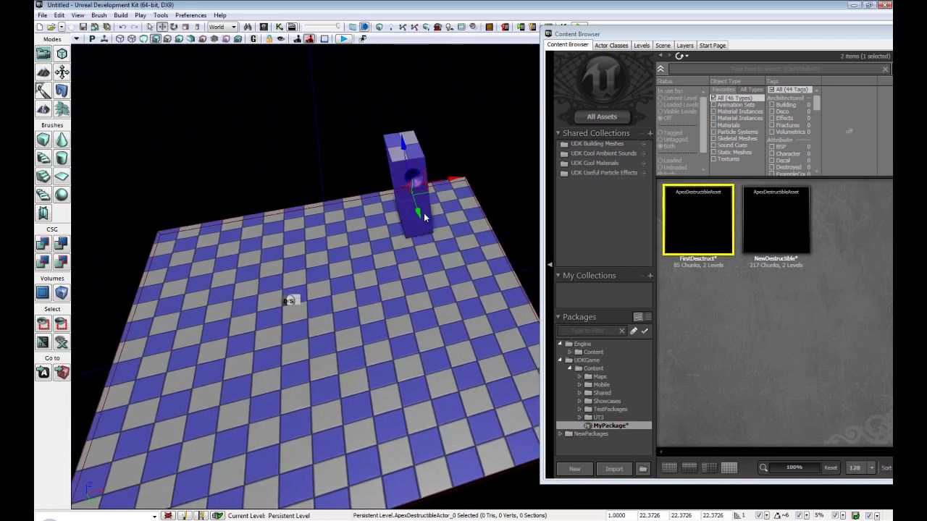
pyautogui.moveTo(424, 213); pyautogui.dragTo(453, 315)
# Rotate the dominant directional light about two axes to change how the destructible block is lit and shadowed.
pyautogui.click(290, 300)
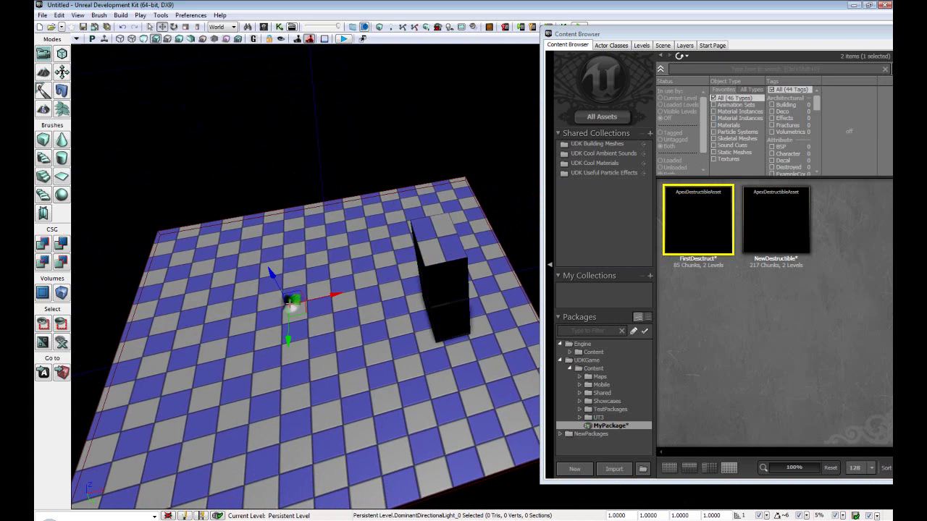
pyautogui.click(175, 27)
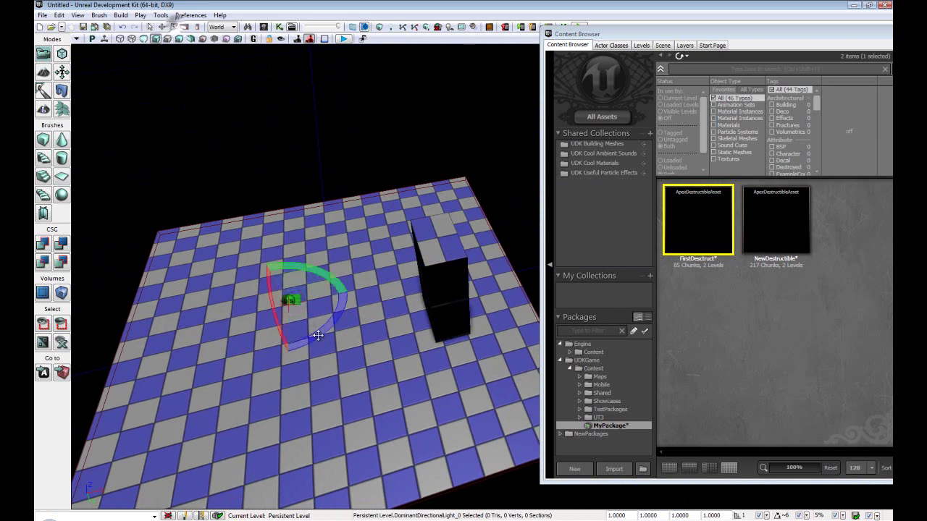
pyautogui.moveTo(321, 332); pyautogui.dragTo(85, 296)
pyautogui.moveTo(308, 263); pyautogui.dragTo(347, 284)
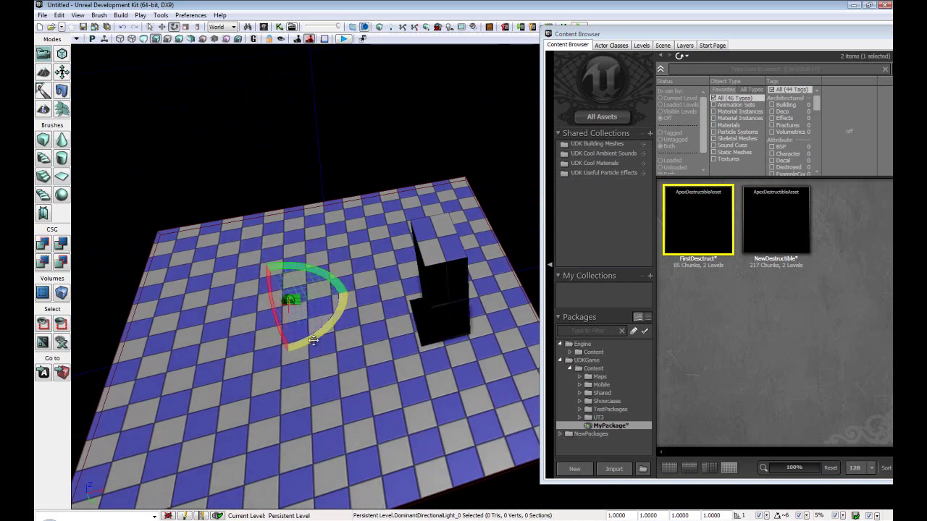
pyautogui.moveTo(314, 339)
pyautogui.mouseDown()
pyautogui.moveTo(320, 328)
pyautogui.moveTo(721, 244)
pyautogui.moveTo(724, 296)
pyautogui.mouseUp()
pyautogui.moveTo(307, 266)
pyautogui.mouseDown()
pyautogui.moveTo(326, 278)
pyautogui.moveTo(250, 268)
pyautogui.mouseUp()
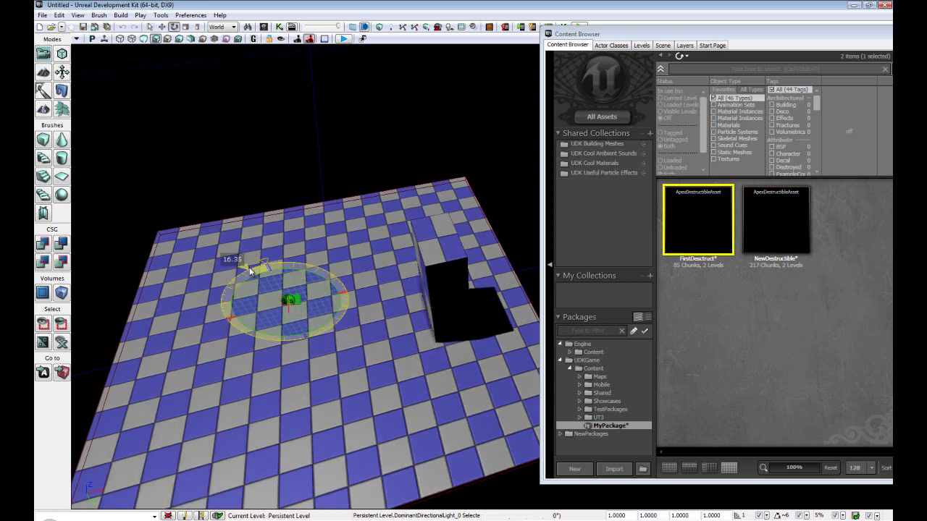
# Deselect the light and close the Content Browser to clear the viewport.
pyautogui.click(323, 155)
pyautogui.moveTo(324, 155); pyautogui.dragTo(406, 234, button='right')
pyautogui.moveTo(808, 35); pyautogui.dragTo(616, 46)
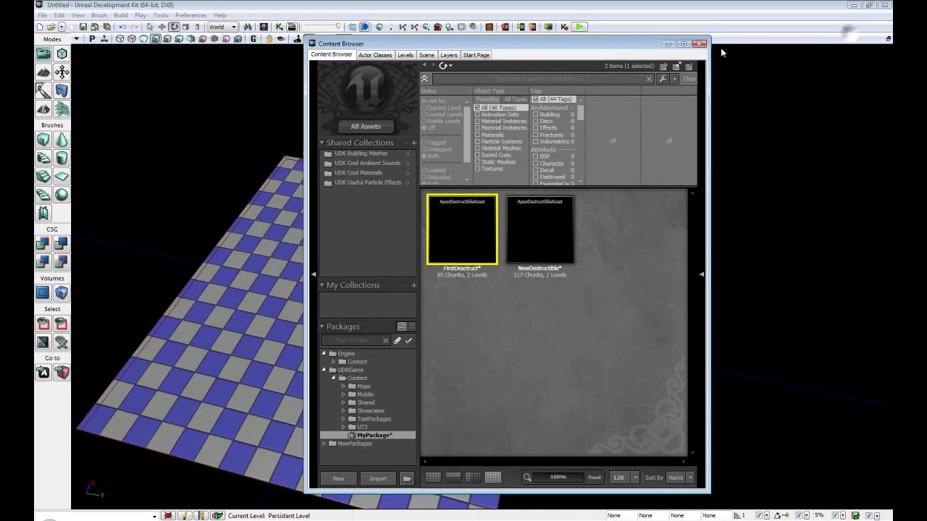
pyautogui.click(703, 40)
# Play the level from a point on the floor in front of the block, walk around it, and end the preview.
pyautogui.moveTo(587, 297); pyautogui.dragTo(557, 231, button='right')
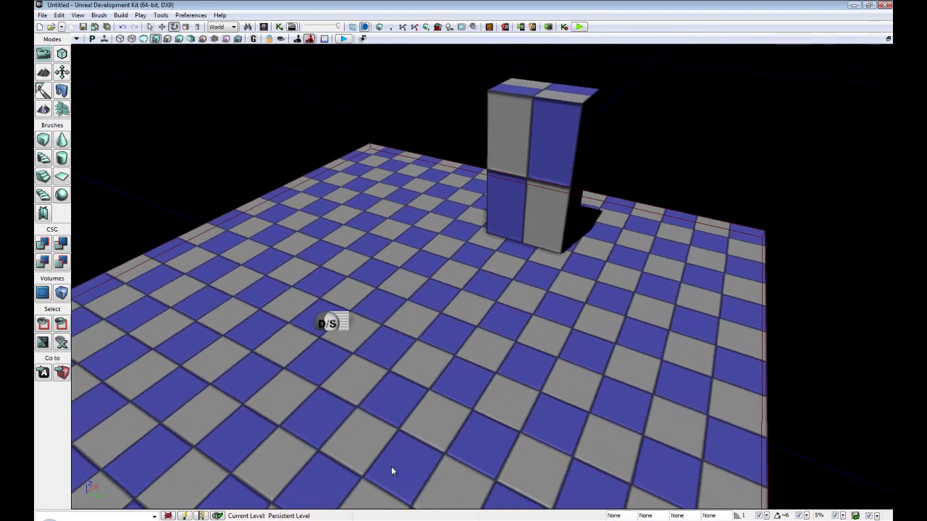
pyautogui.scroll(-3, 388, 449)
pyautogui.rightClick(394, 407)
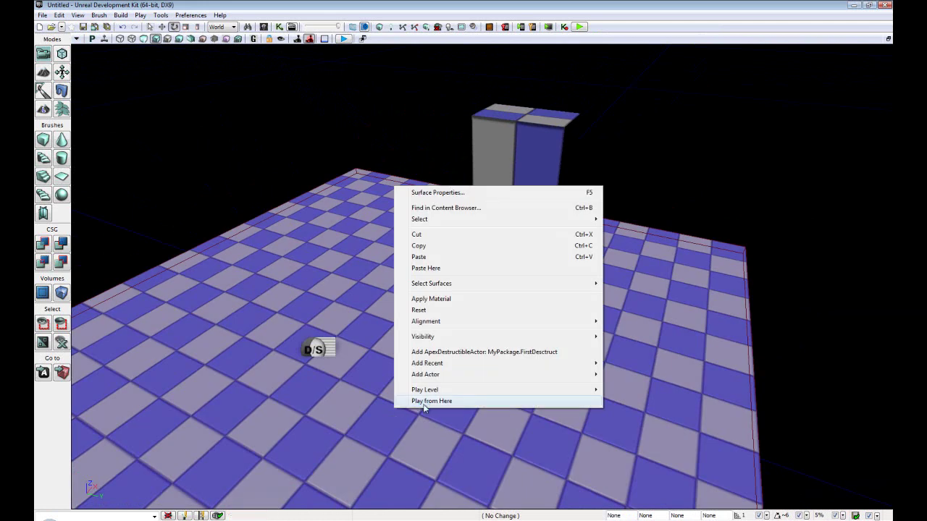
pyautogui.click(424, 403)
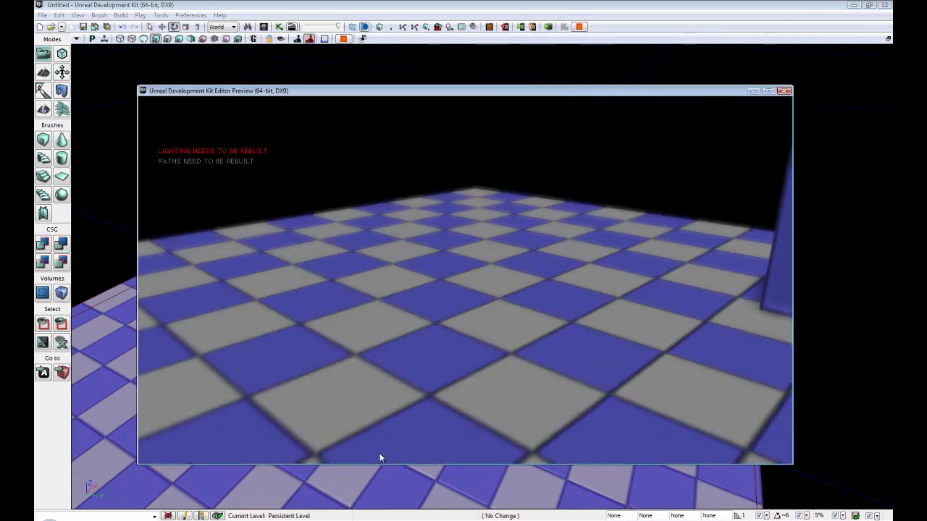
pyautogui.press('w')
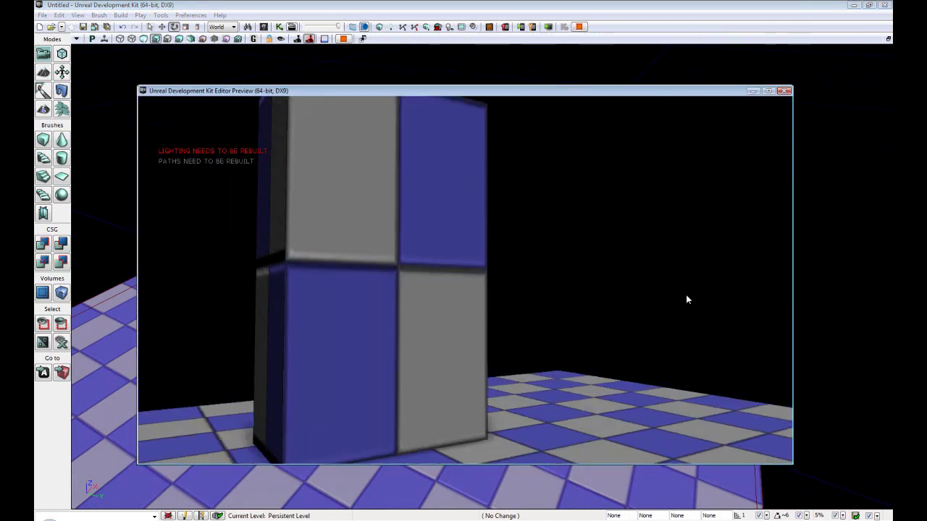
pyautogui.press('s')
pyautogui.click(512, 376)
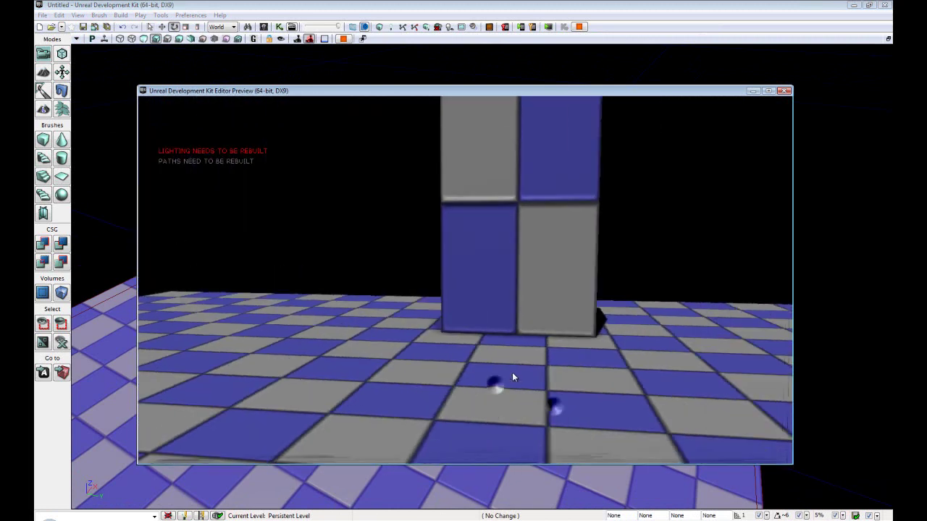
pyautogui.press('Escape')
# Set the Game Type For PIE in the World Properties to a mode that gives the player a weapon, and close the properties.
pyautogui.click(78, 15)
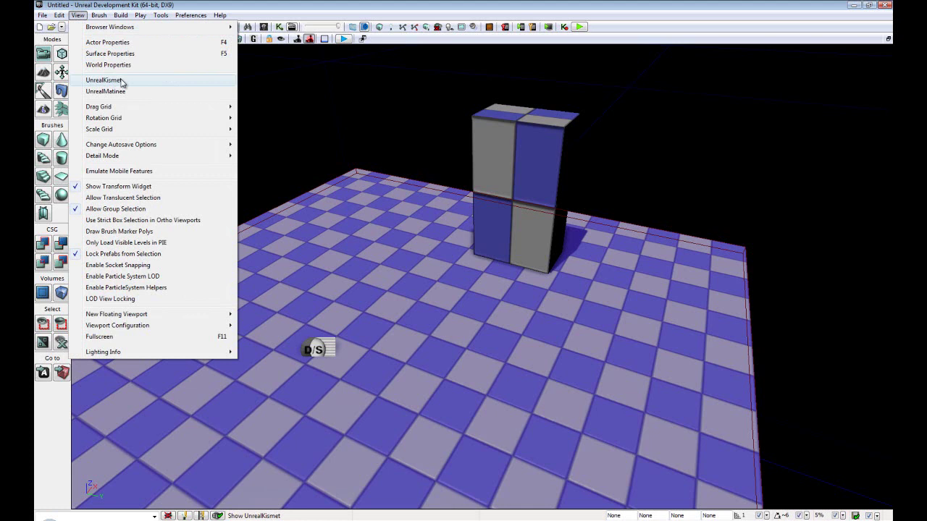
pyautogui.click(109, 64)
pyautogui.click(126, 213)
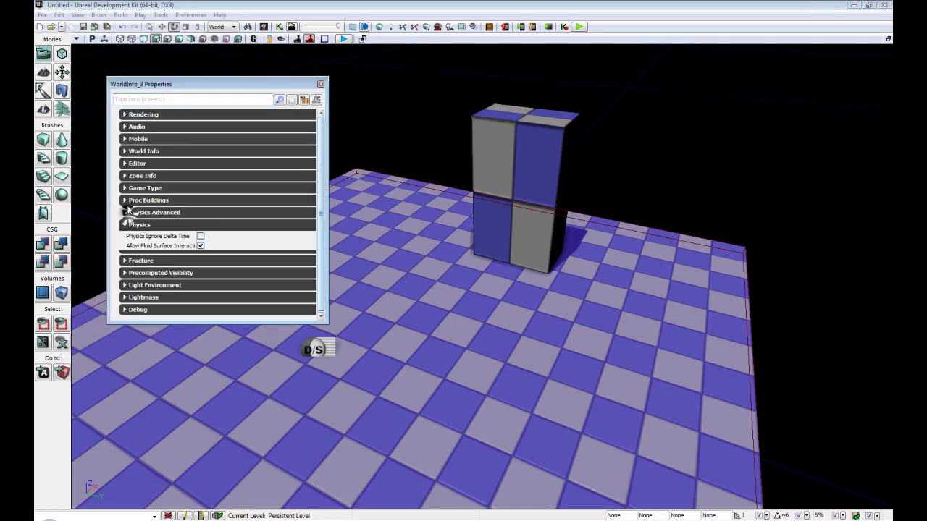
pyautogui.click(125, 188)
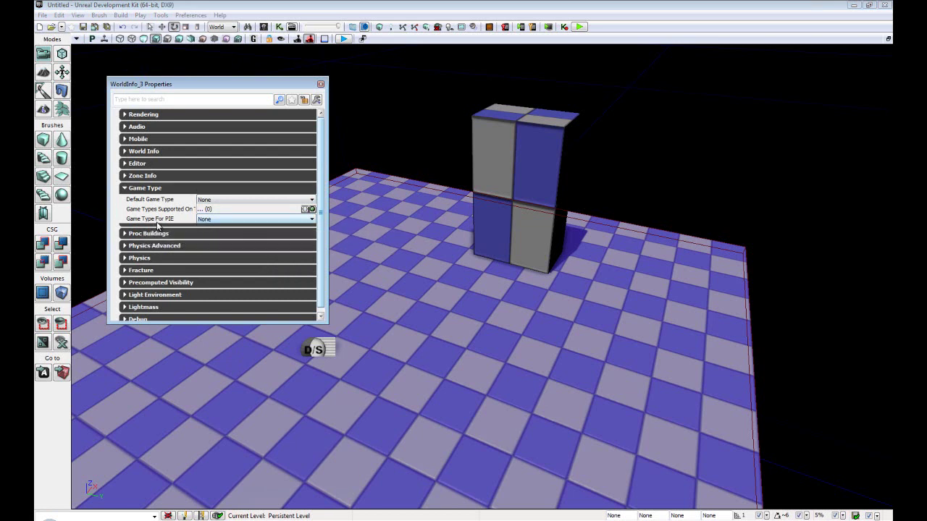
pyautogui.click(321, 84)
# Play the level from the floor again, shoot the destructible block to break it apart, and end the preview.
pyautogui.rightClick(392, 146)
pyautogui.click(425, 360)
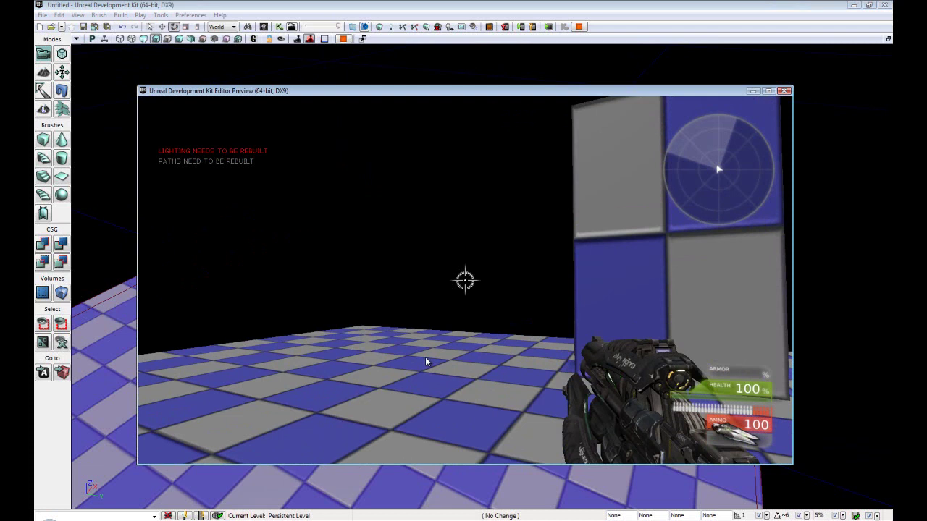
pyautogui.press('s')
pyautogui.click(549, 311)
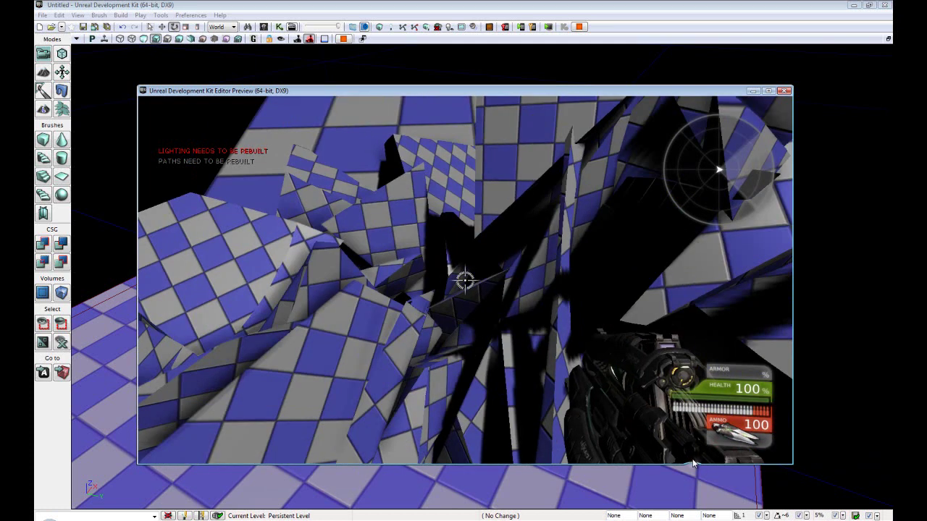
pyautogui.click(563, 324)
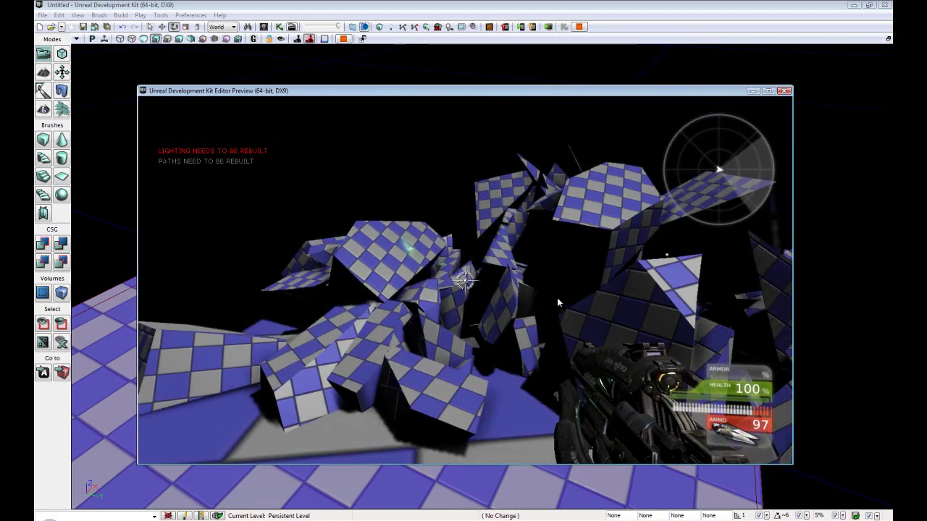
pyautogui.click(536, 292)
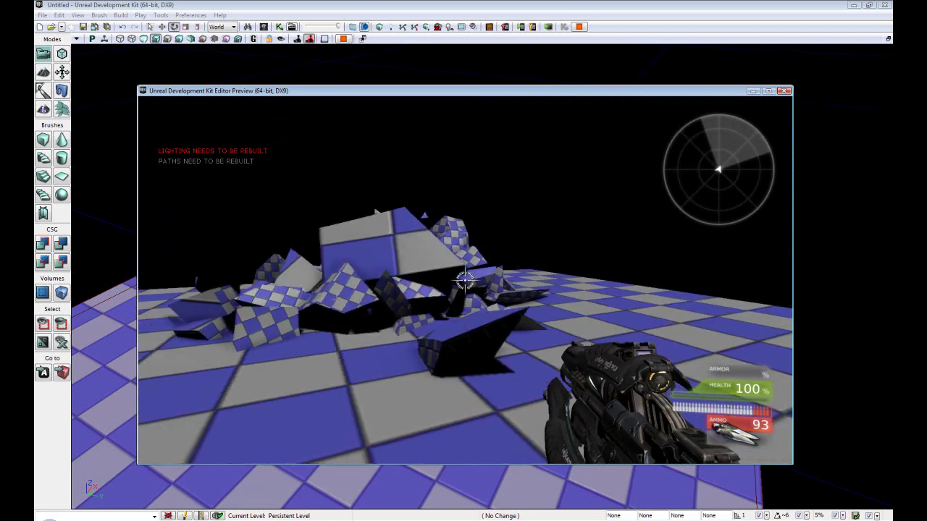
pyautogui.press('Escape')
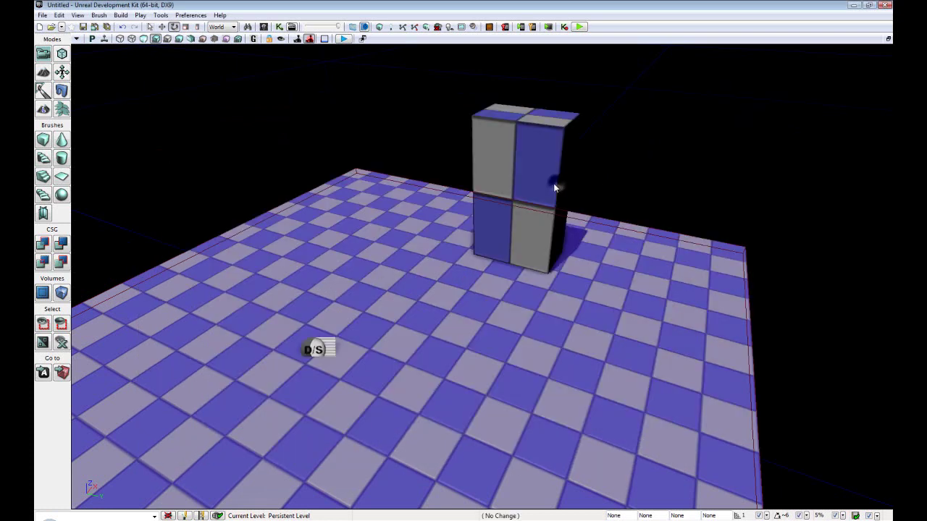
# Move the destructible block along its Y axis and duplicate it twice to form a row of three.
pyautogui.click(555, 187)
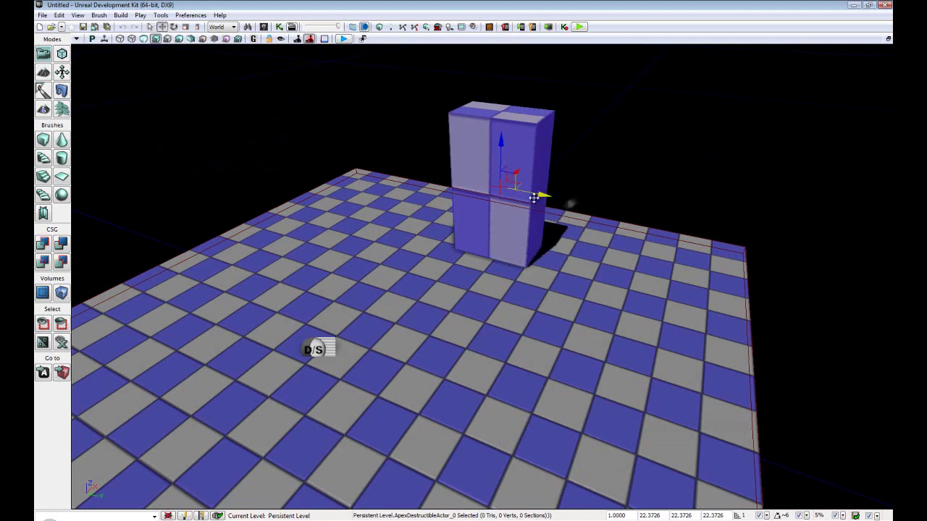
pyautogui.moveTo(534, 198); pyautogui.dragTo(453, 192)
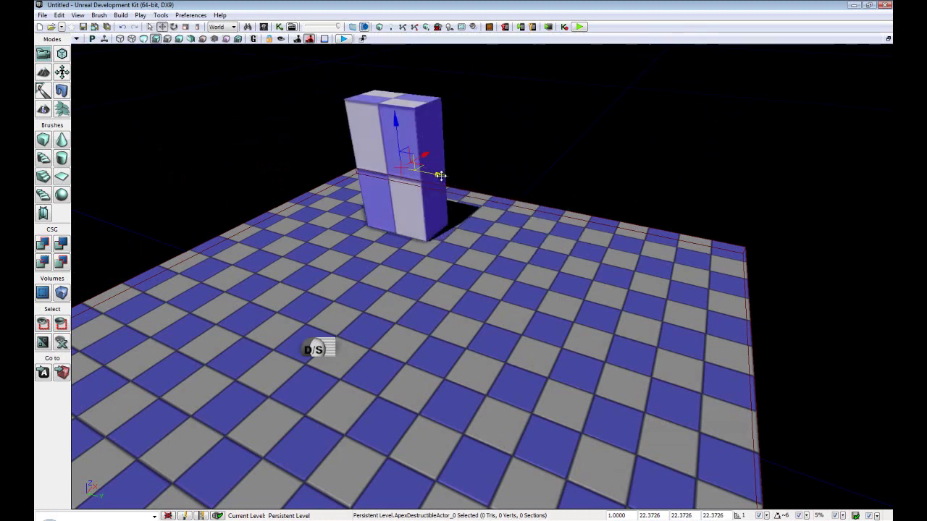
pyautogui.moveTo(479, 178); pyautogui.dragTo(570, 218)
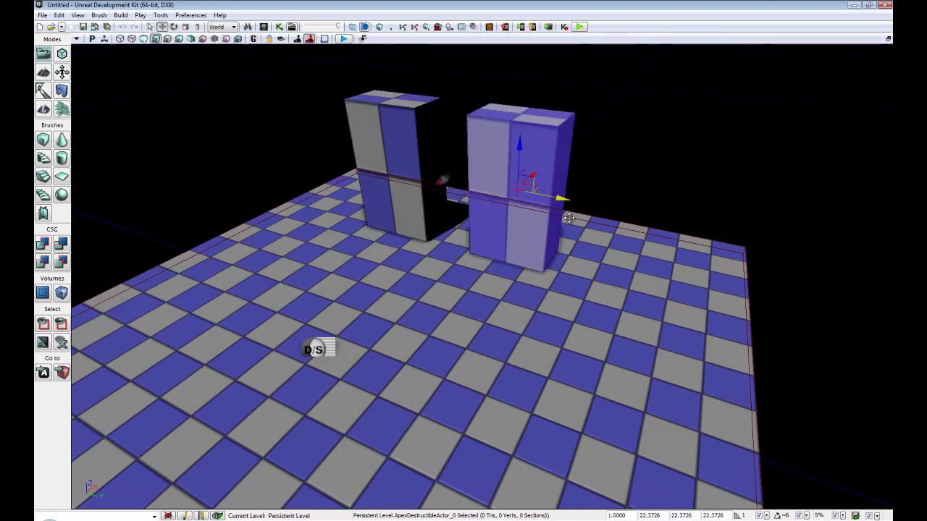
pyautogui.keyDown('alt'); pyautogui.moveTo(529, 194); pyautogui.dragTo(659, 233); pyautogui.keyUp('alt')
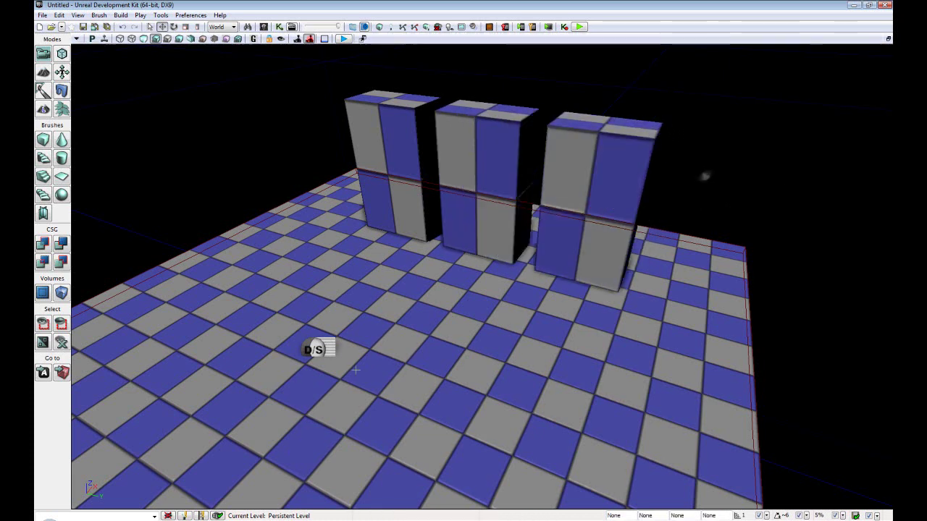
# Play the level from the floor in front of the three blocks and shoot them to test their destruction.
pyautogui.rightClick(310, 355)
pyautogui.click(393, 354)
pyautogui.click(392, 341)
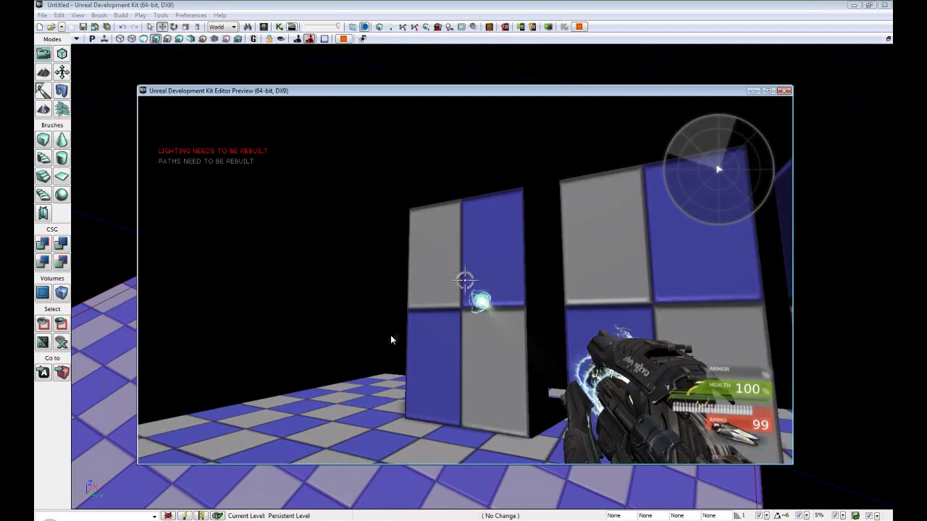
pyautogui.press('a')
pyautogui.click(480, 326)
pyautogui.click(488, 322)
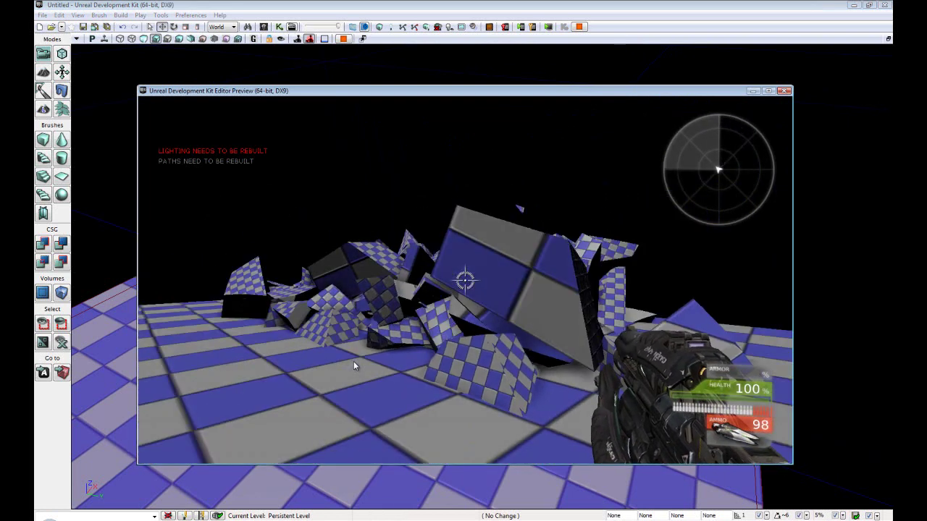
# Walk around the rubble of the three broken blocks in the play preview and end the preview.
pyautogui.press('w')
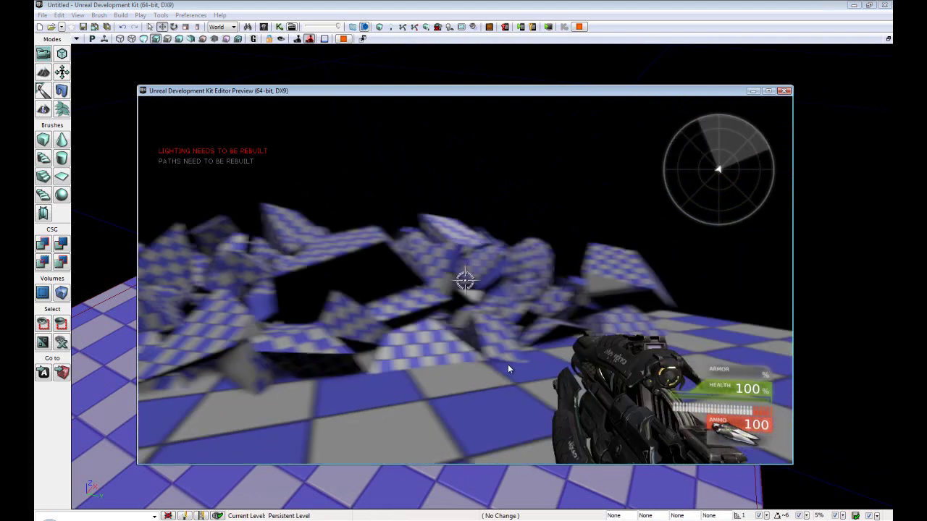
pyautogui.press('w')
pyautogui.press('space')
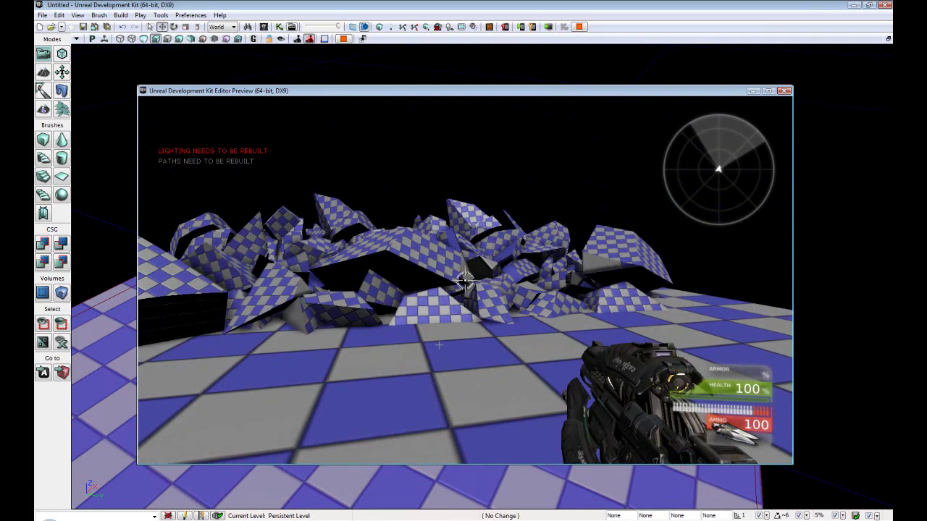
pyautogui.press('Escape')
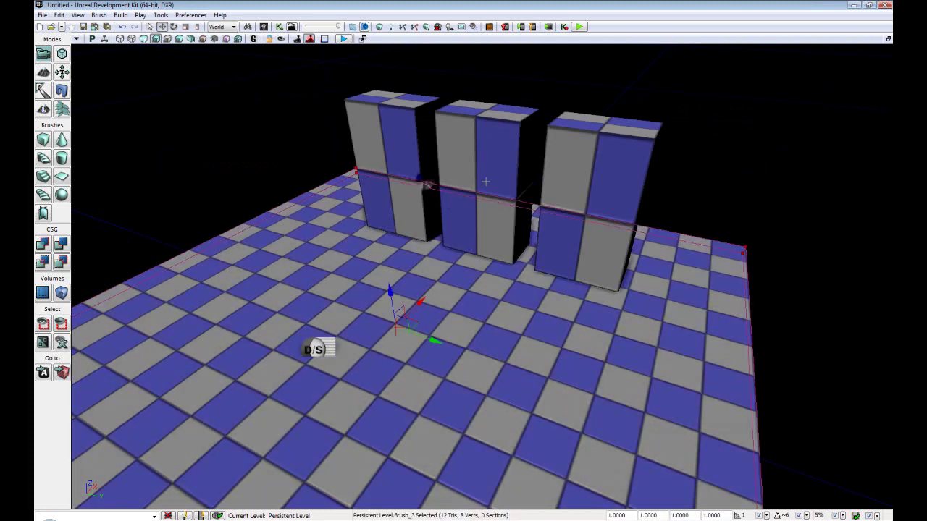
# Select all three destructible blocks and duplicate the row along the X axis to the opposite side of the floor.
pyautogui.click(482, 178)
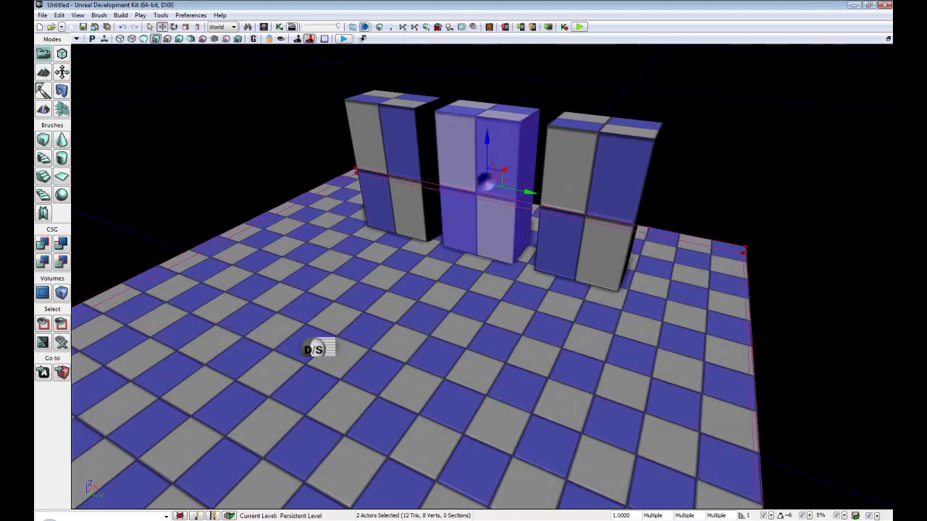
pyautogui.click(610, 182)
pyautogui.keyDown('ctrl'); pyautogui.click(499, 156); pyautogui.keyUp('ctrl')
pyautogui.hotkey('ctrl', 'w')
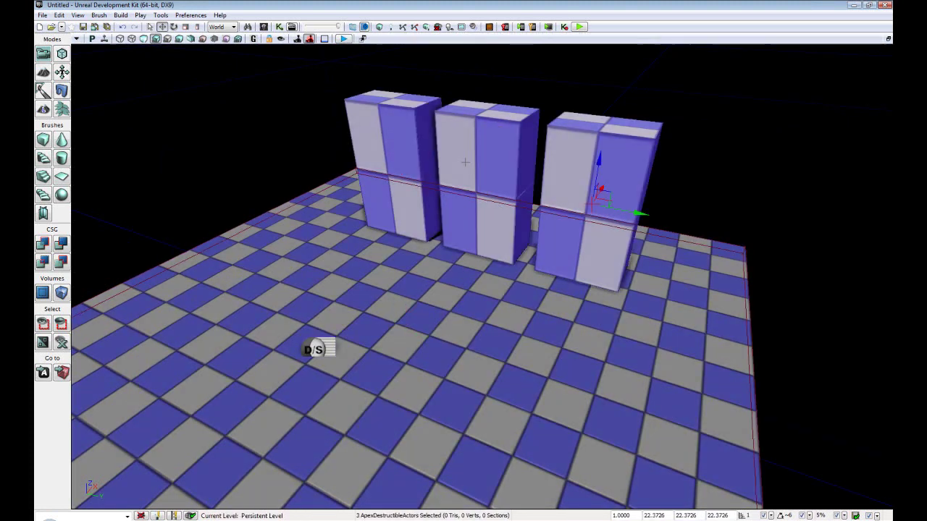
pyautogui.moveTo(601, 191); pyautogui.dragTo(322, 429)
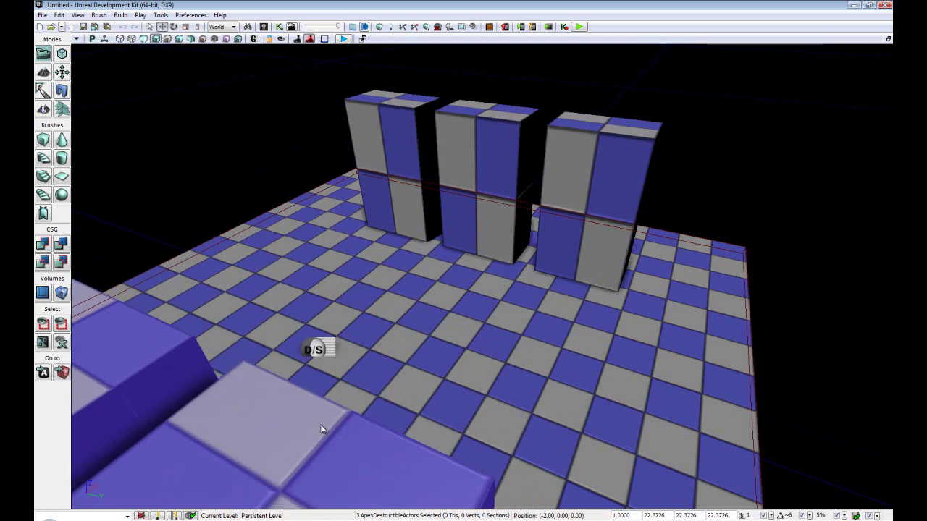
pyautogui.click(241, 150)
pyautogui.moveTo(241, 149); pyautogui.dragTo(426, 194)
# Play the level from the floor between the two rows, shoot the blocks on both sides, and end the preview.
pyautogui.rightClick(452, 319)
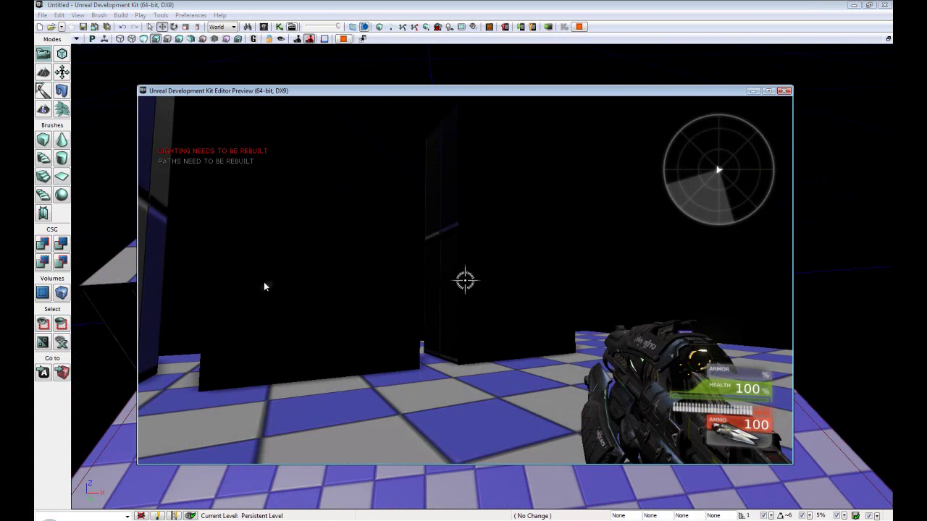
pyautogui.moveTo(224, 279); pyautogui.dragTo(140, 276)
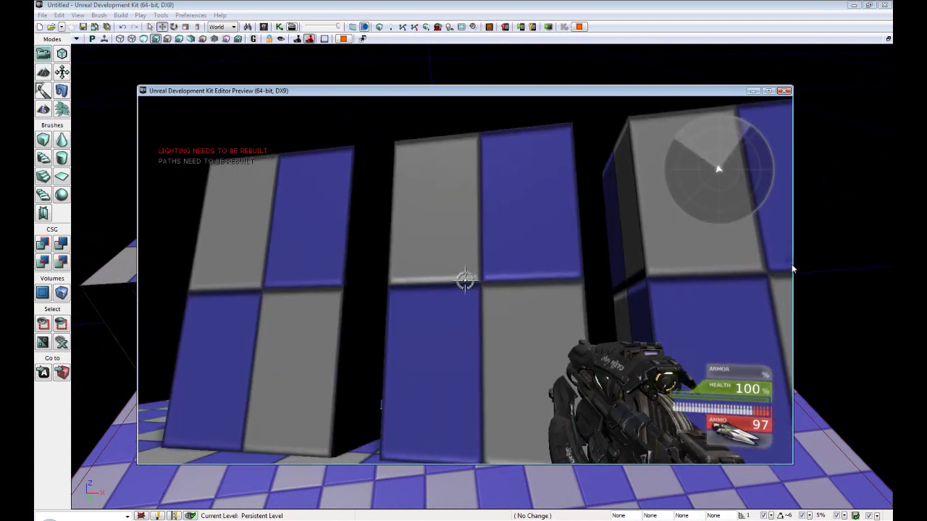
pyautogui.click(793, 269)
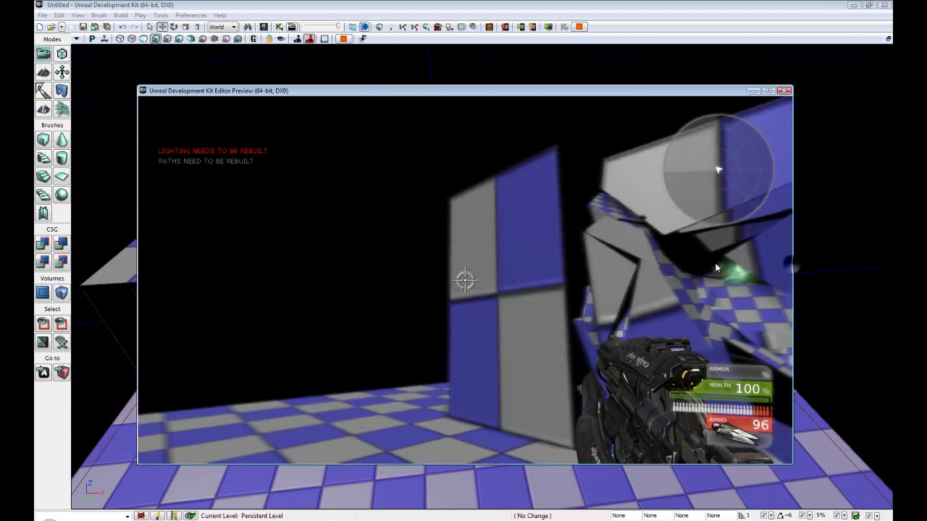
pyautogui.click(716, 268)
pyautogui.click(719, 269)
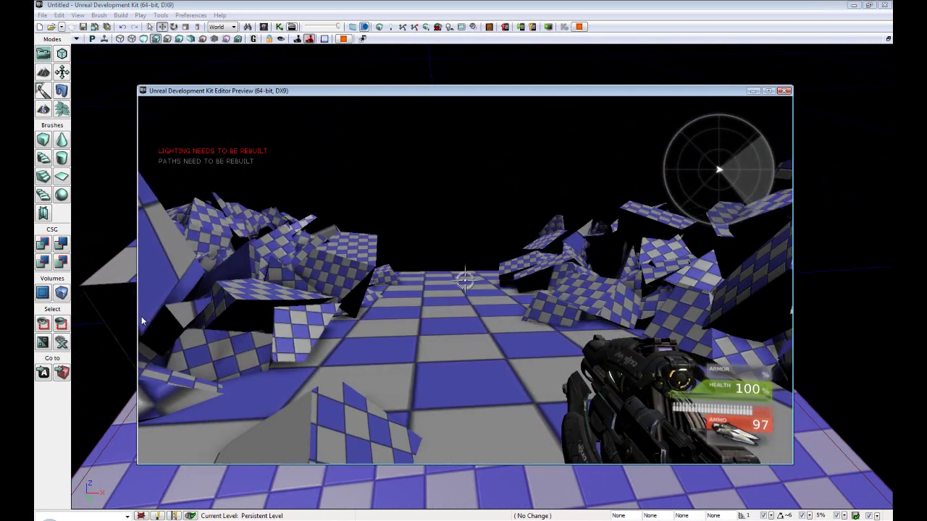
pyautogui.press('Escape')
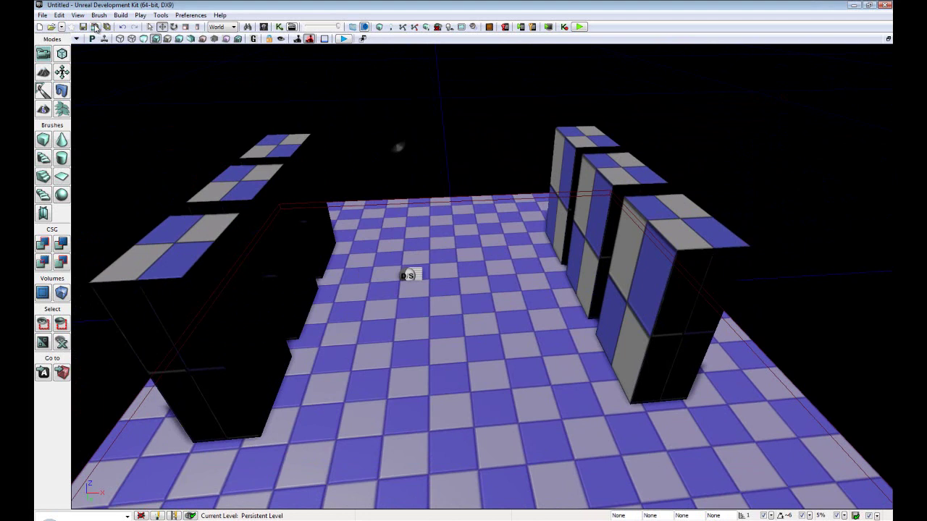
# In the World Properties' advanced physics settings, enable Use Hardware for the Primary Scene and the Compartment Rigid Body.
pyautogui.click(78, 14)
pyautogui.click(108, 65)
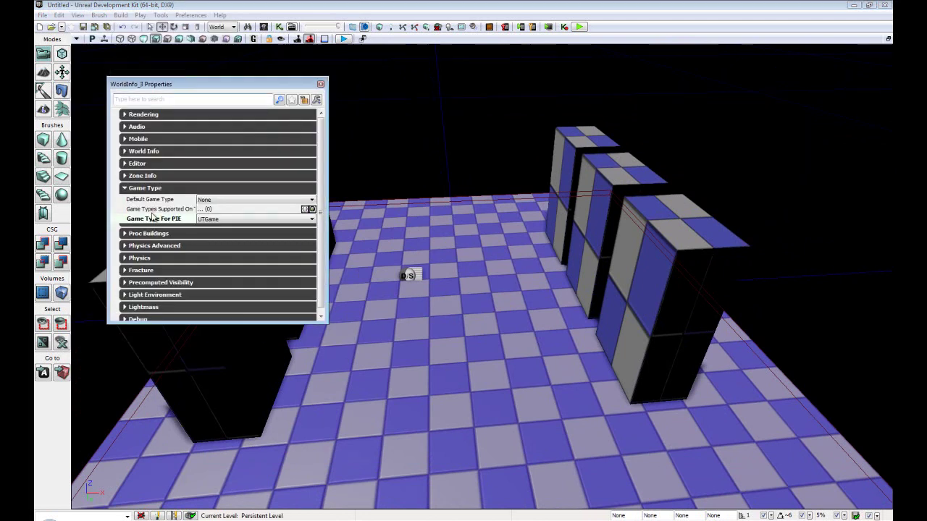
pyautogui.click(131, 188)
pyautogui.click(137, 212)
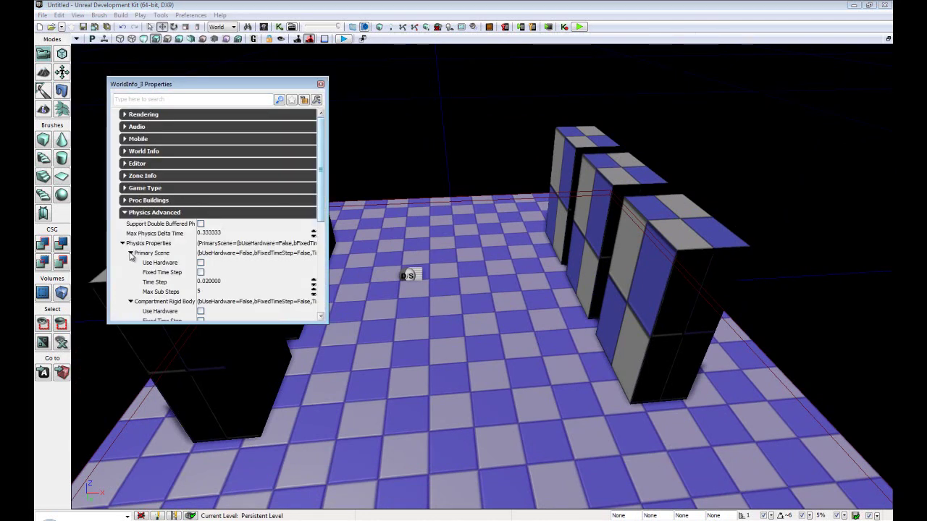
pyautogui.click(131, 263)
pyautogui.scroll(-2, 132, 261)
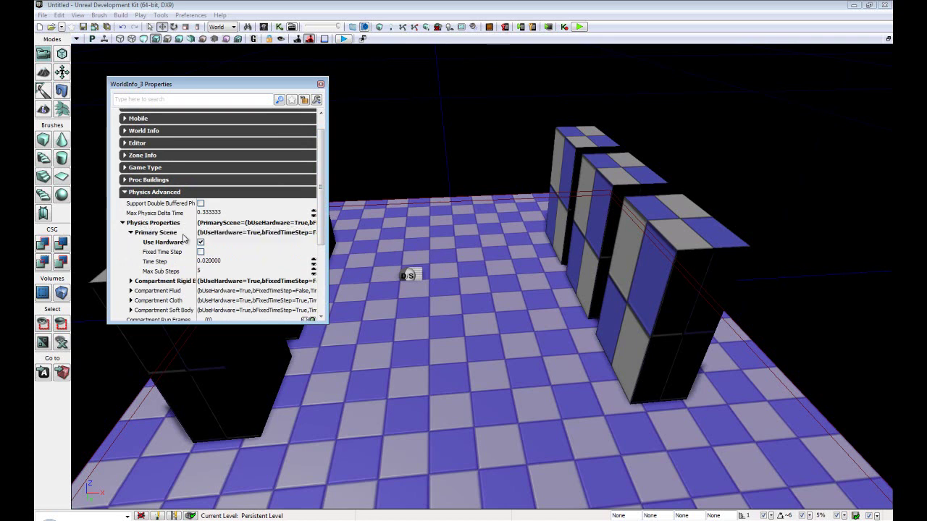
# Set the Primary Scene's Max Sub Steps to 1.
pyautogui.scroll(-1, 187, 236)
pyautogui.scroll(1, 187, 237)
pyautogui.scroll(-5, 186, 234)
pyautogui.scroll(2, 184, 235)
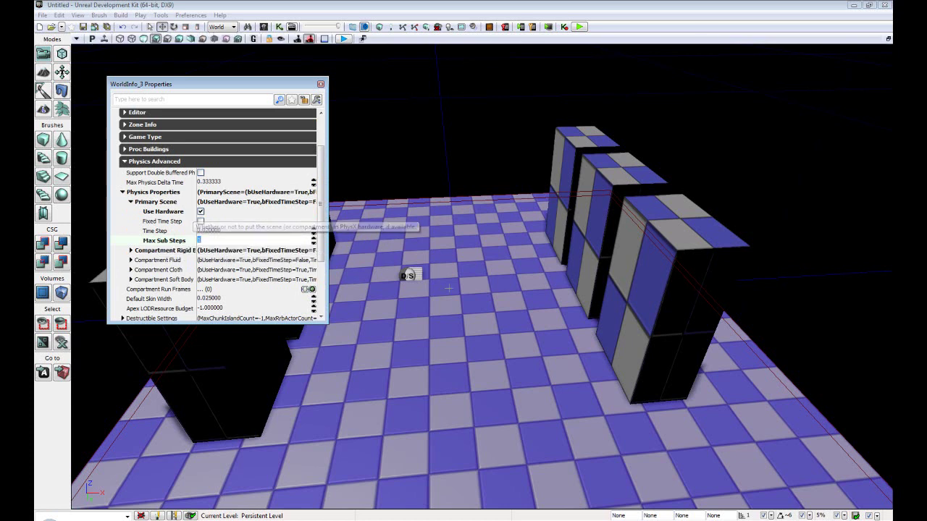
# Play the level from the floor between the two rows and shoot the blocks to test destruction with hardware physics.
pyautogui.rightClick(455, 289)
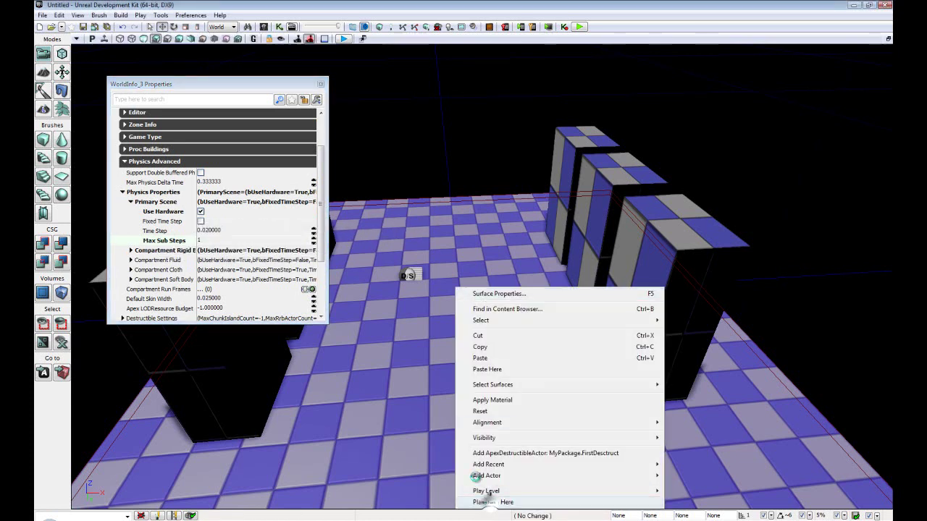
pyautogui.click(486, 501)
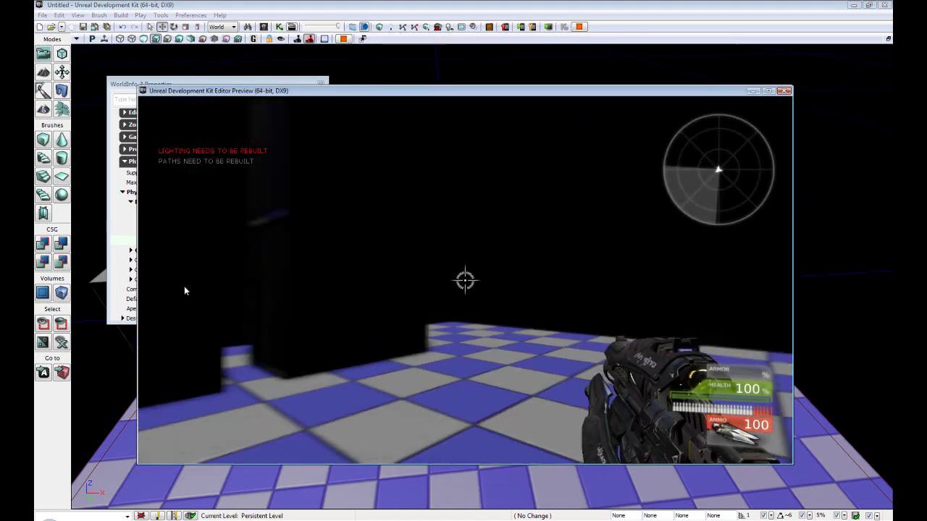
pyautogui.click(147, 261)
pyautogui.click(138, 270)
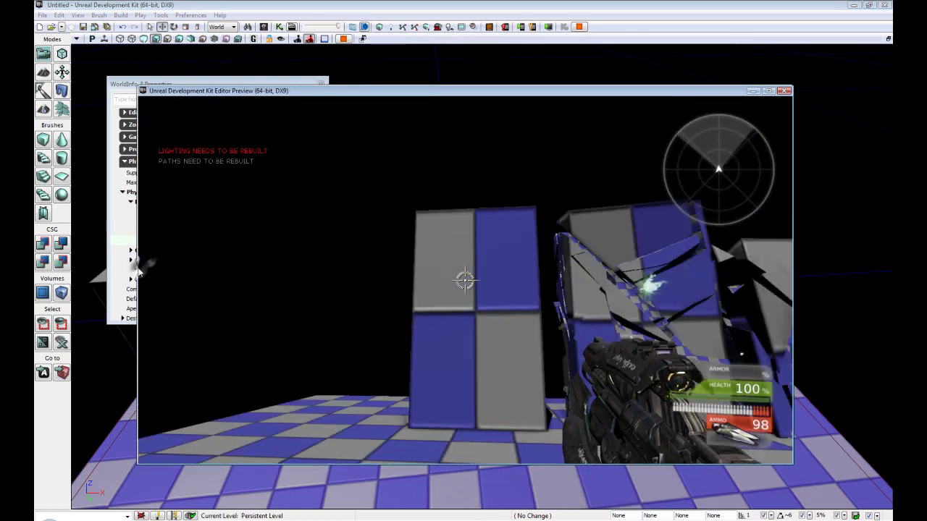
pyautogui.click(181, 265)
pyautogui.click(650, 269)
pyautogui.click(650, 270)
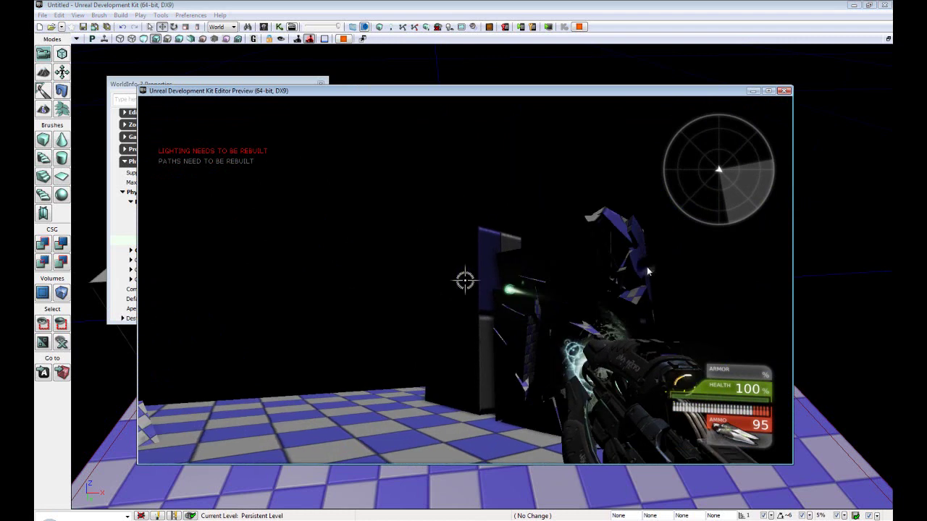
pyautogui.click(775, 264)
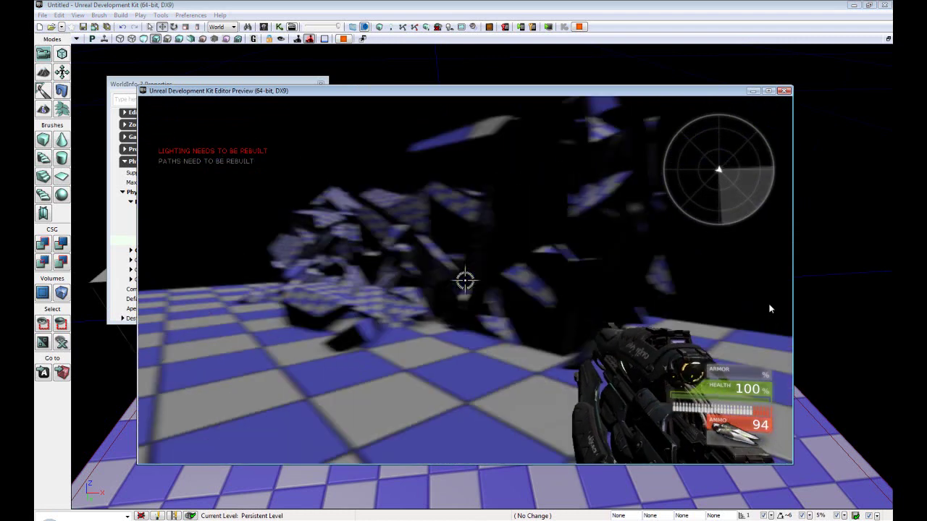
# Walk through the rubble of both rows, shoot the loose debris, and end the preview.
pyautogui.press('w')
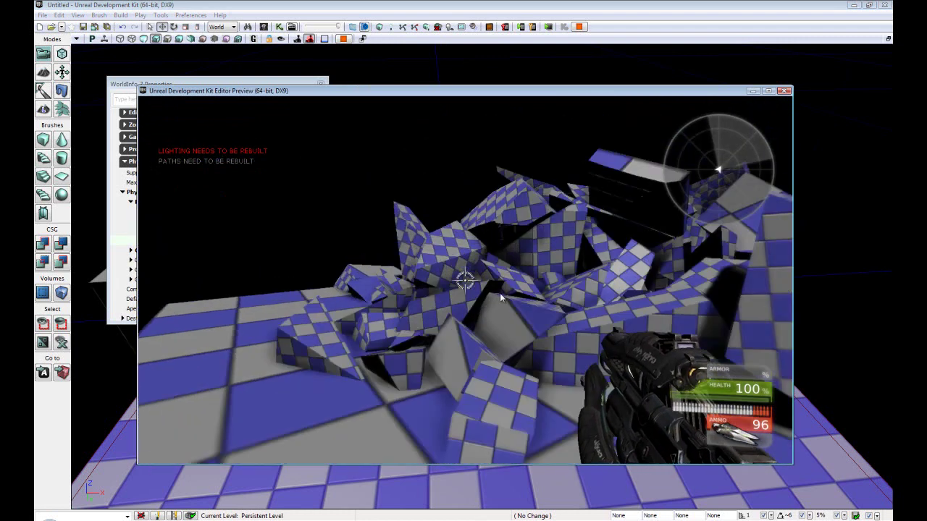
pyautogui.press('w')
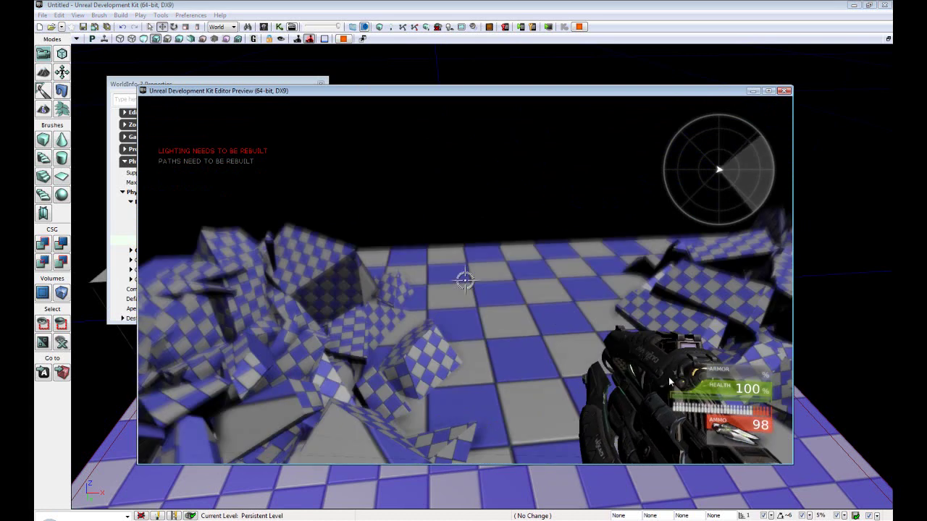
pyautogui.press('w')
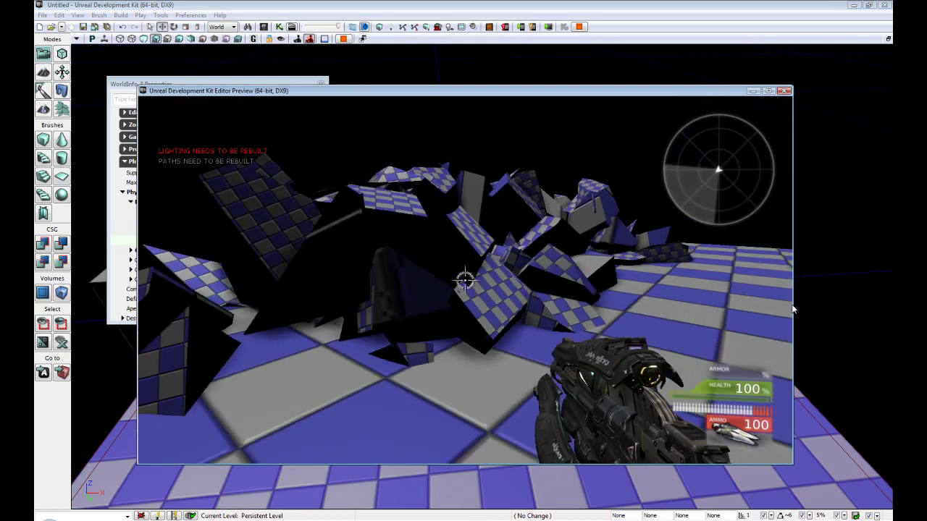
pyautogui.press('w')
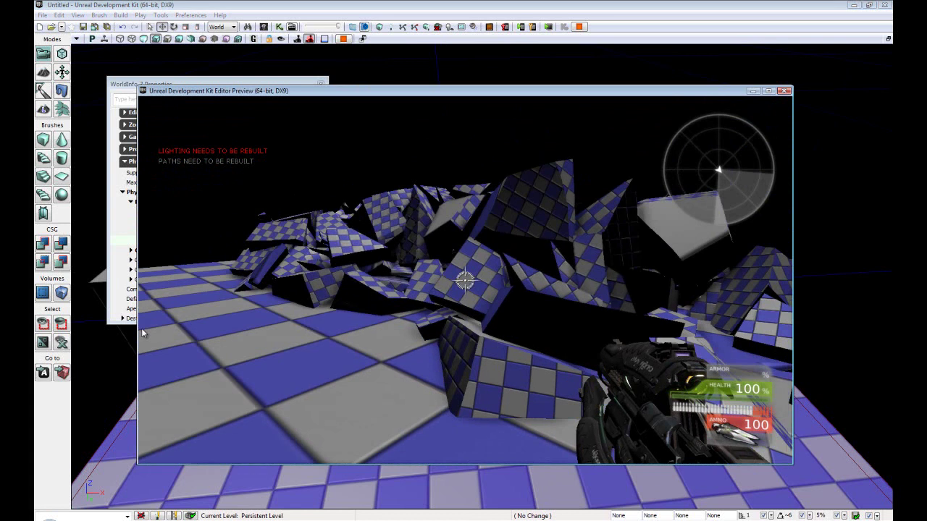
pyautogui.press('s')
pyautogui.click(139, 358)
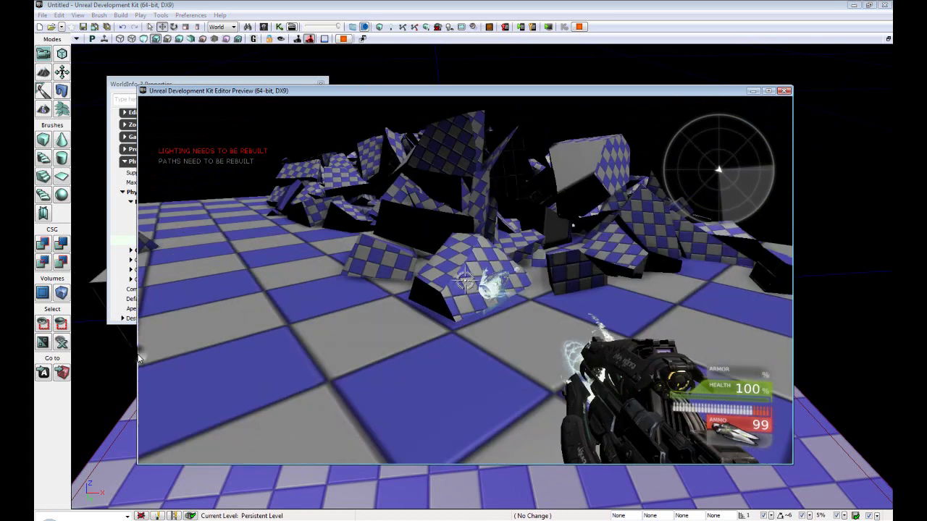
pyautogui.press('w')
pyautogui.click(144, 309)
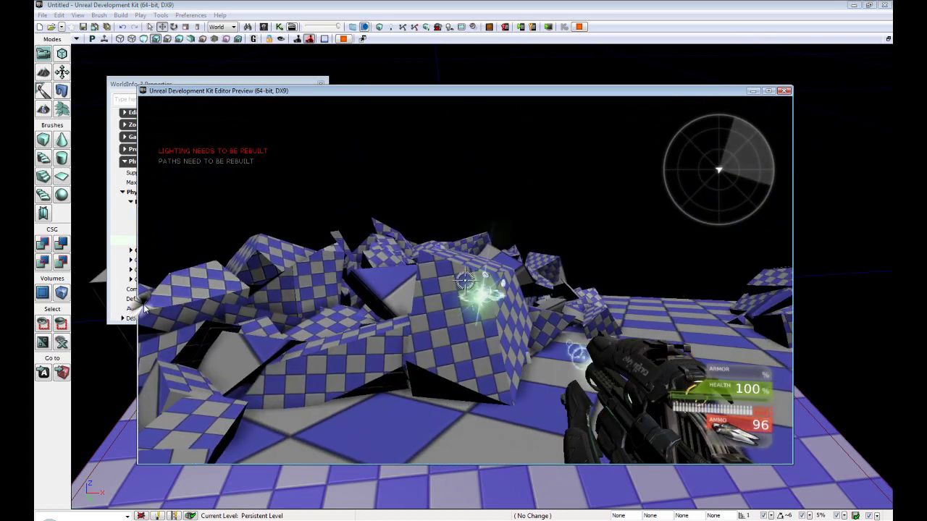
pyautogui.press('w')
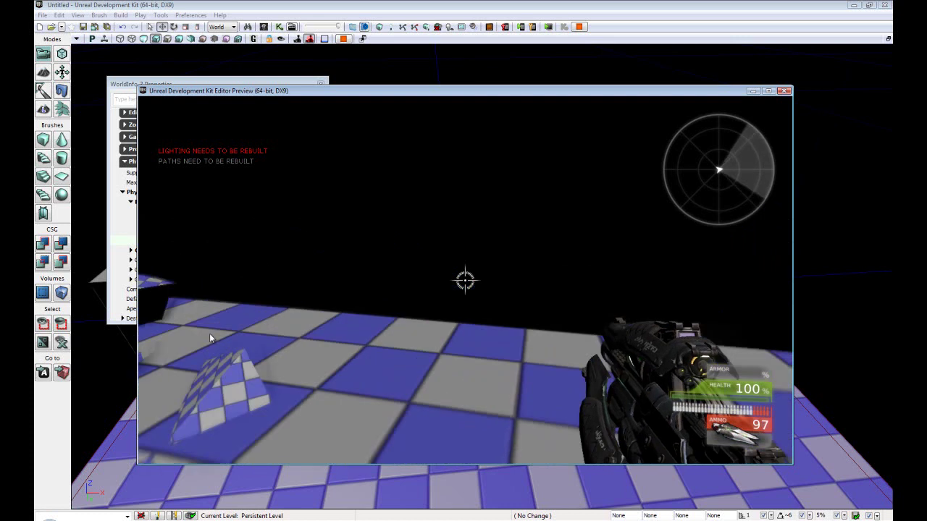
pyautogui.press('w')
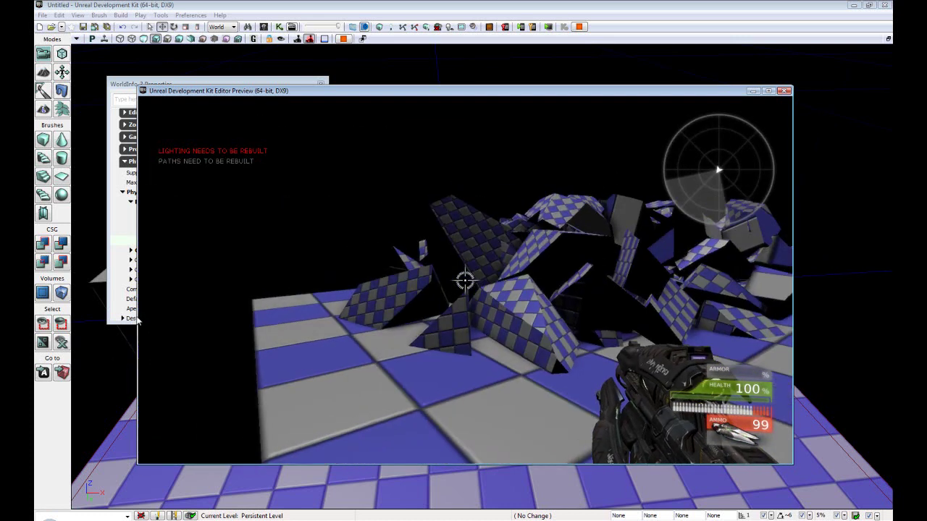
pyautogui.press('w')
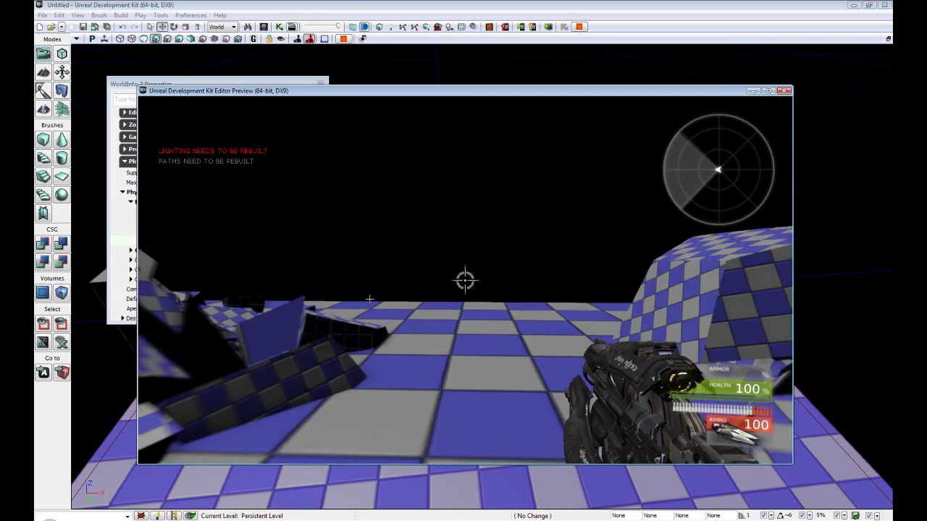
pyautogui.press('Escape')
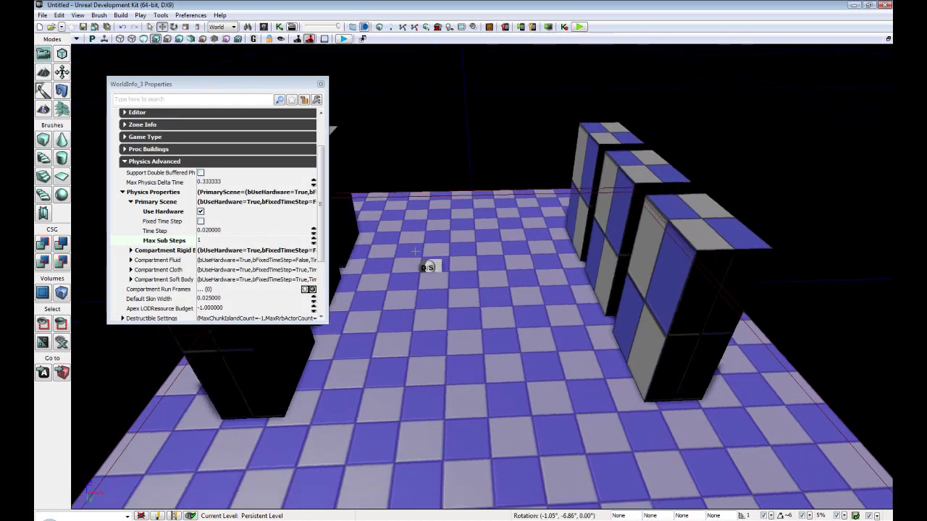
# Close the World Properties and duplicate one row of three destructible blocks along the X axis toward the middle of the floor.
pyautogui.moveTo(415, 252); pyautogui.dragTo(384, 246, button='right')
pyautogui.click(323, 84)
pyautogui.click(384, 179)
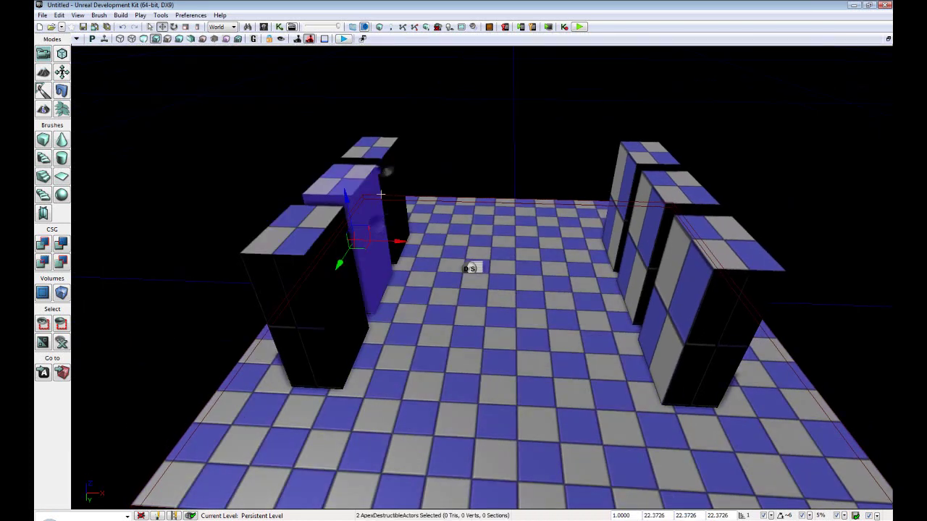
pyautogui.keyDown('ctrl'); pyautogui.click(325, 271); pyautogui.keyUp('ctrl')
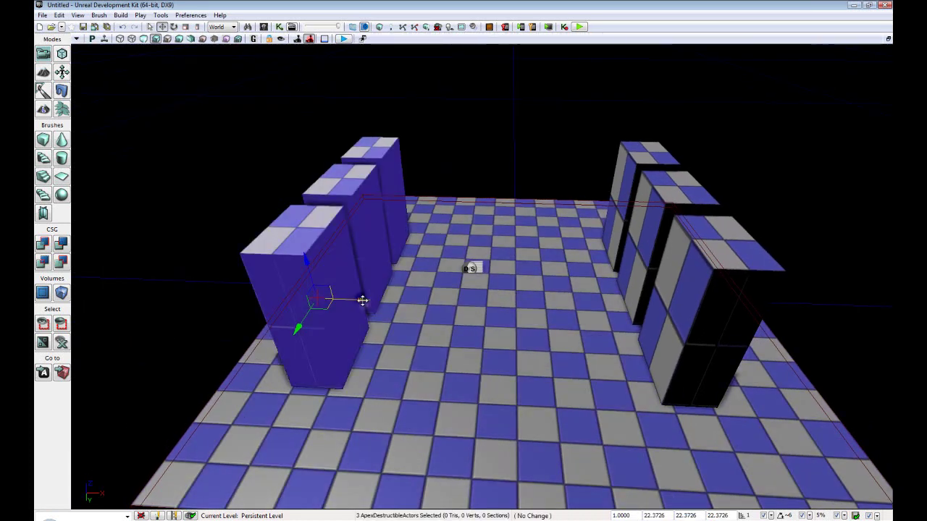
pyautogui.keyDown('alt'); pyautogui.moveTo(362, 301); pyautogui.dragTo(450, 309); pyautogui.keyUp('alt')
pyautogui.click(187, 195)
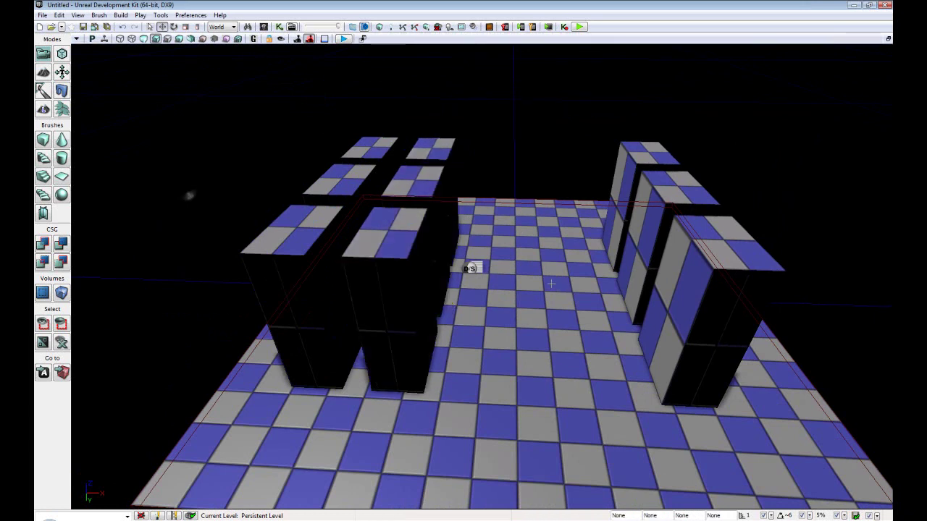
# Play the level from the middle of the floor and shoot the two adjacent rows of destructible blocks.
pyautogui.rightClick(553, 273)
pyautogui.click(588, 487)
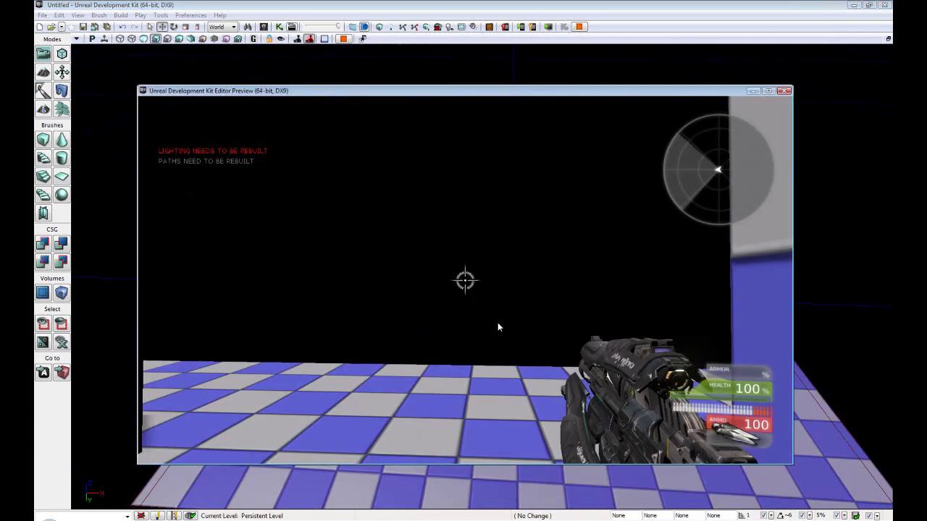
pyautogui.click(142, 305)
pyautogui.click(143, 306)
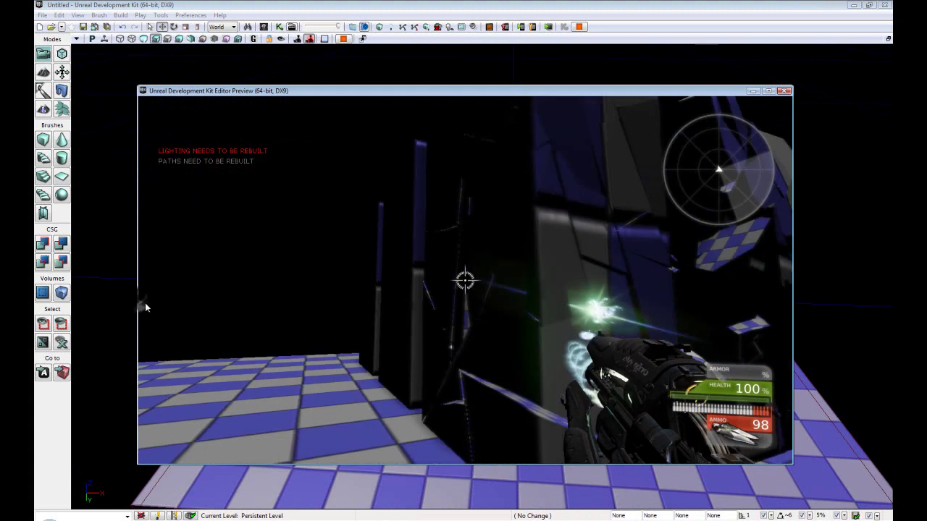
pyautogui.click(187, 304)
pyautogui.click(318, 307)
pyautogui.click(348, 301)
pyautogui.click(392, 291)
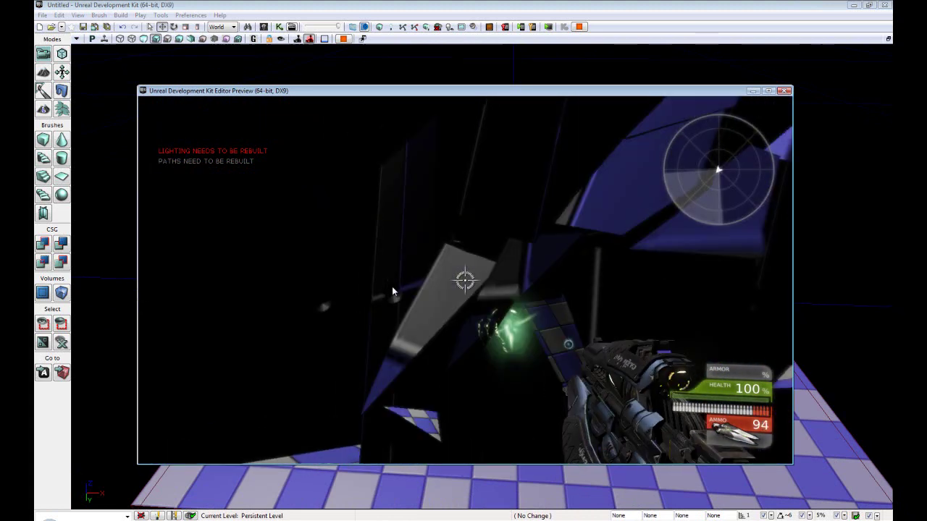
pyautogui.click(474, 287)
pyautogui.click(541, 304)
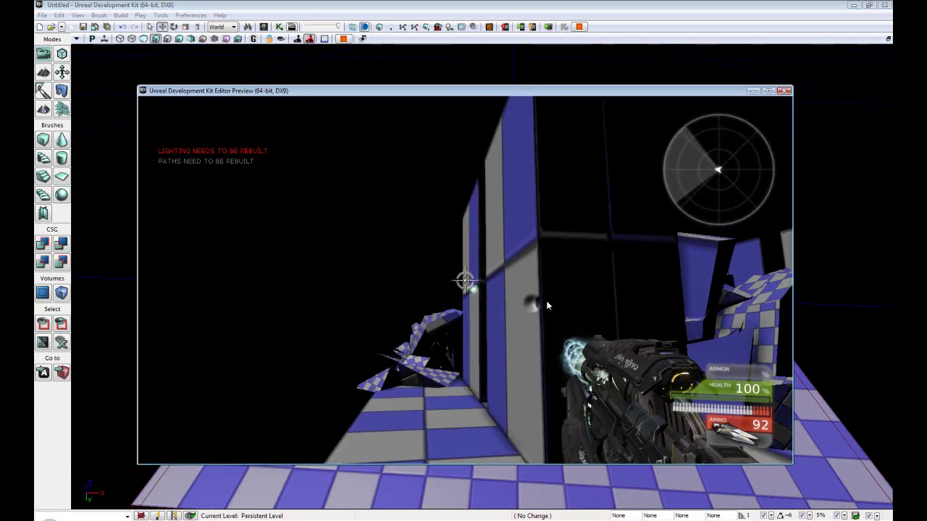
pyautogui.click(564, 301)
# Move forward over the debris and shoot the remaining row of three intact blocks across the floor.
pyautogui.press('w')
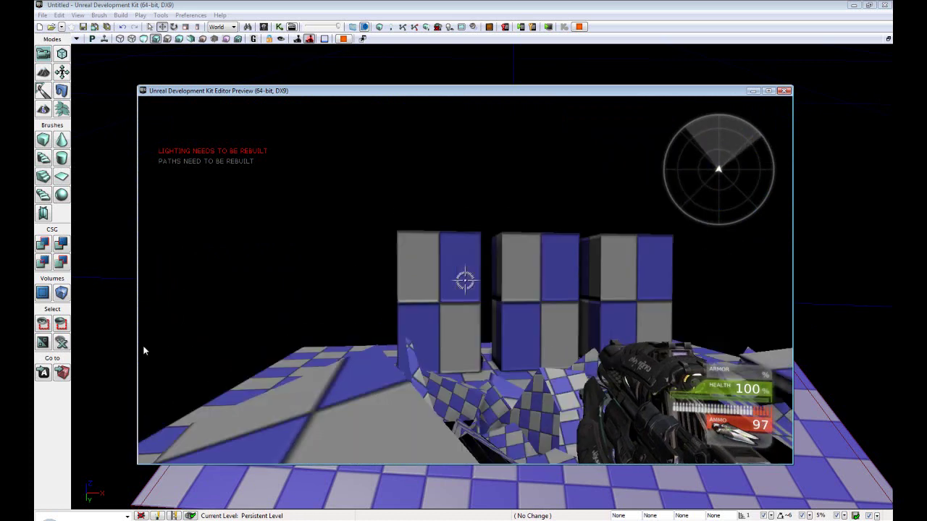
pyautogui.click(143, 345)
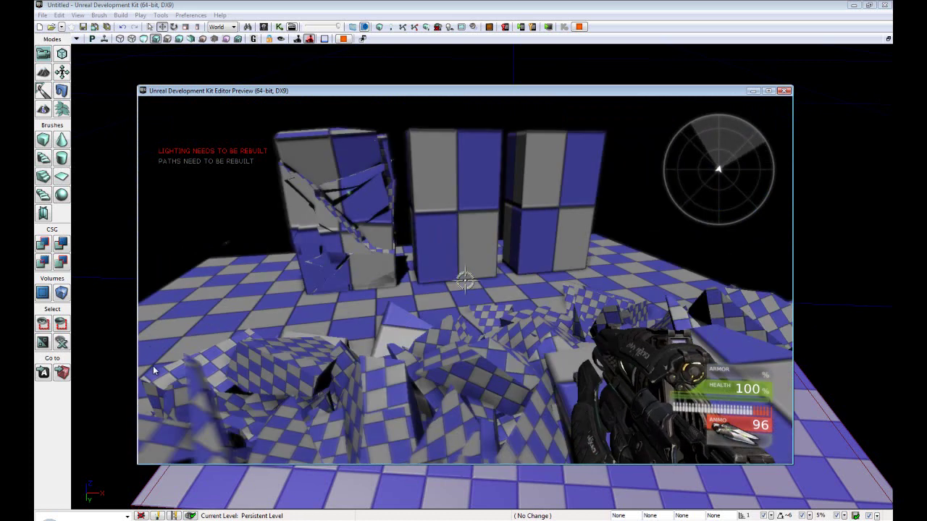
pyautogui.click(153, 366)
pyautogui.click(192, 345)
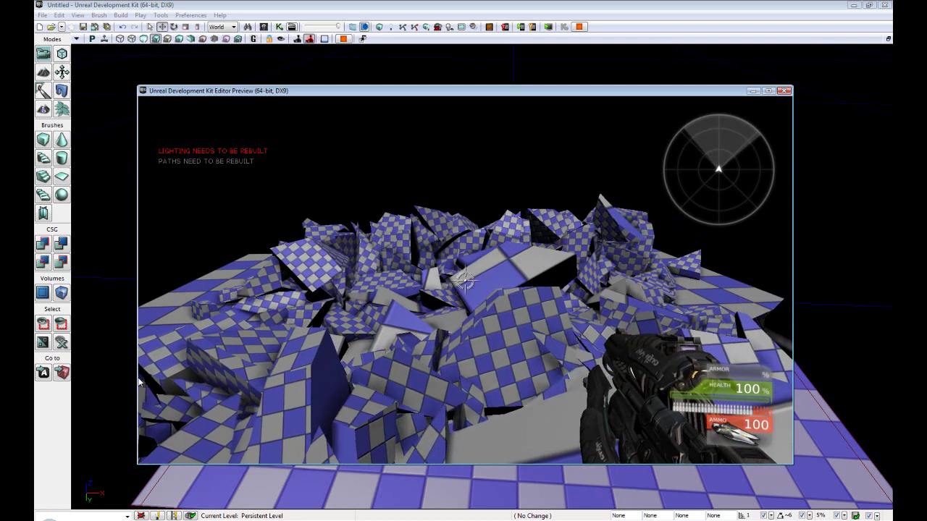
# Walk and jump through the rubble of all three rows to examine how the debris reacts to the player.
pyautogui.press('w')
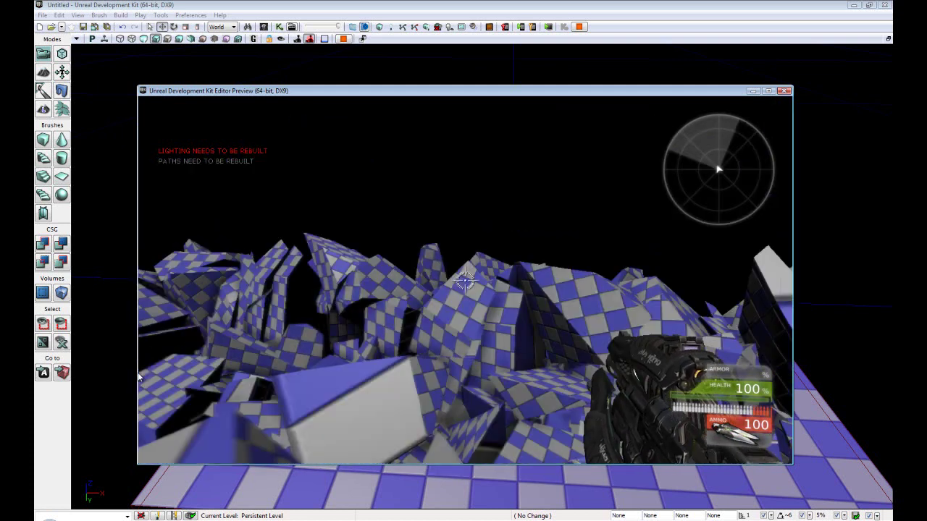
pyautogui.press('w')
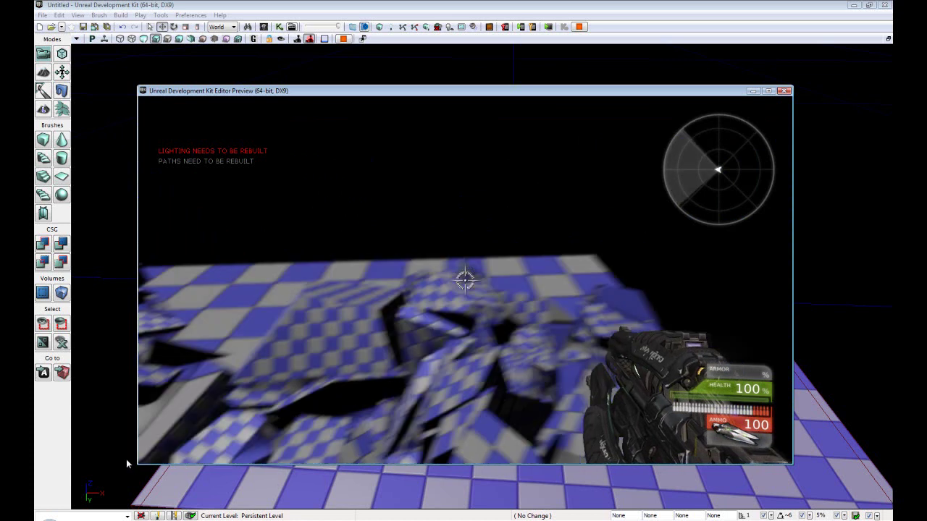
pyautogui.press('w')
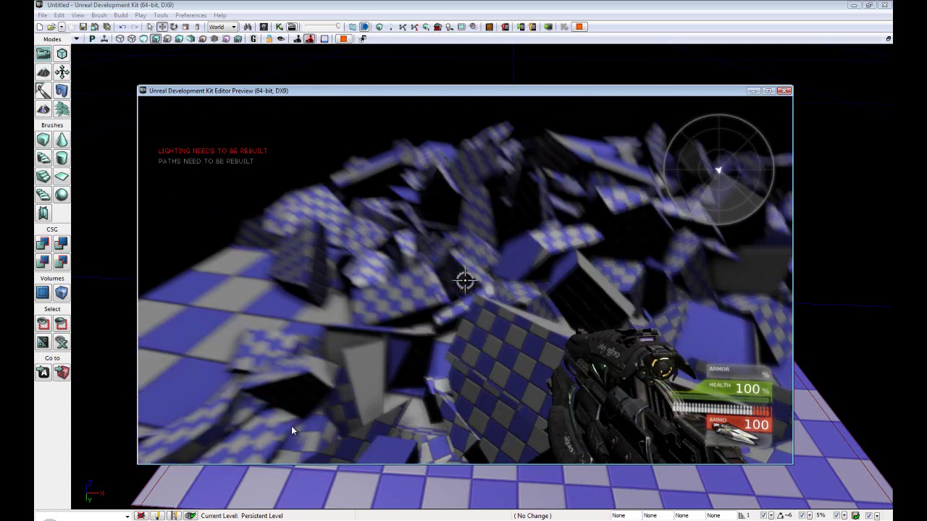
pyautogui.press('w')
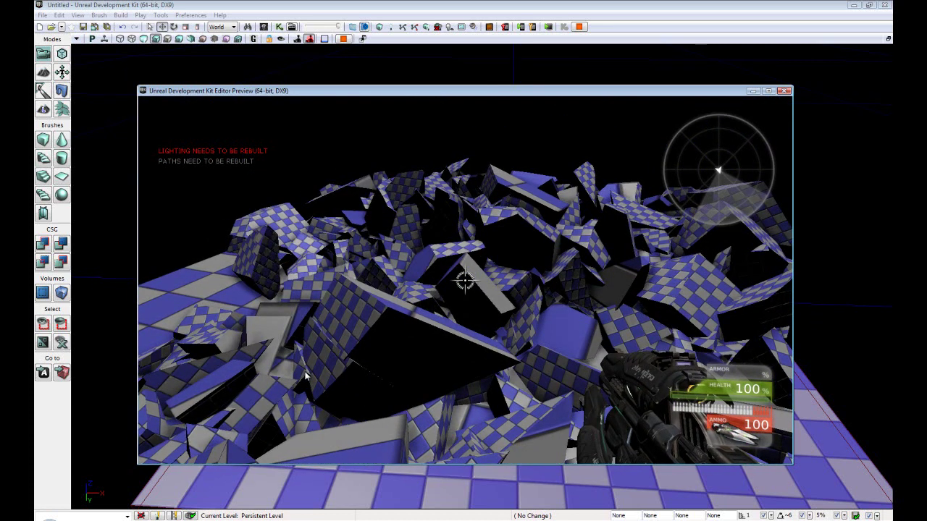
pyautogui.press('space')
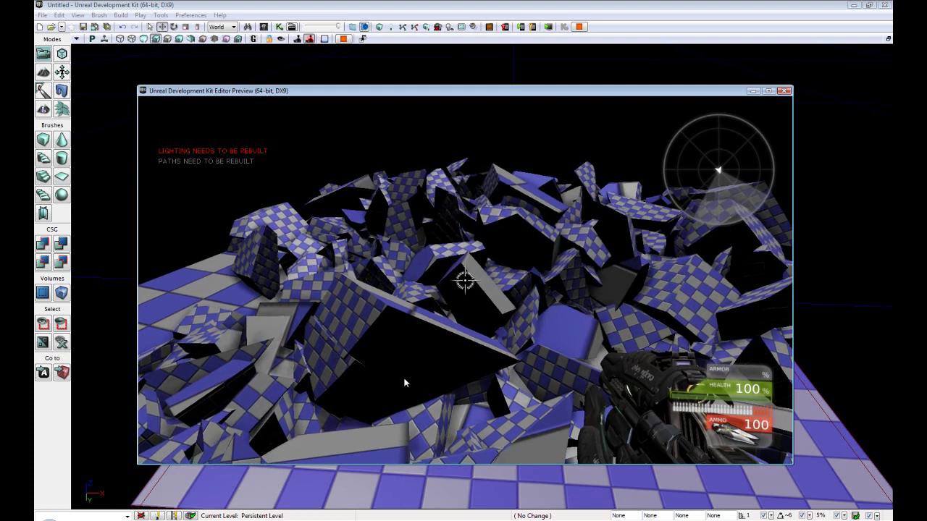
pyautogui.press('w')
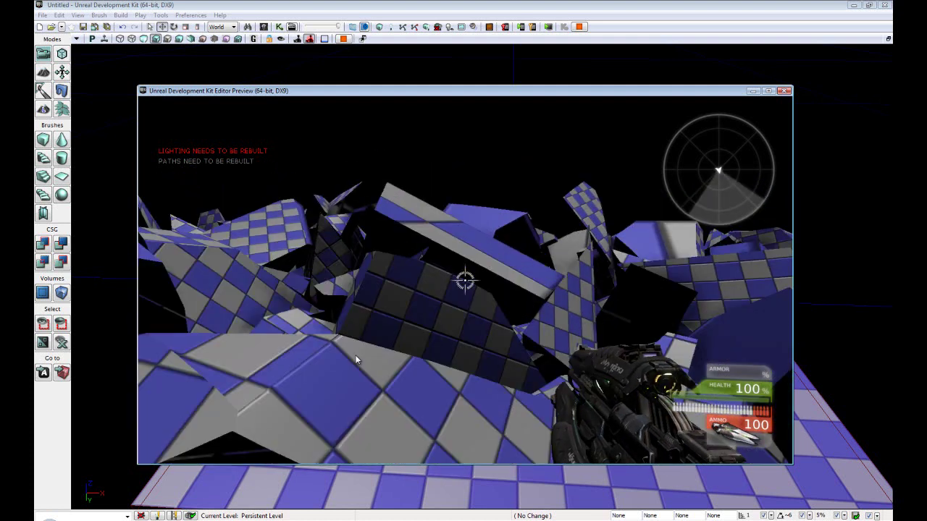
pyautogui.press('space')
pyautogui.press('w')
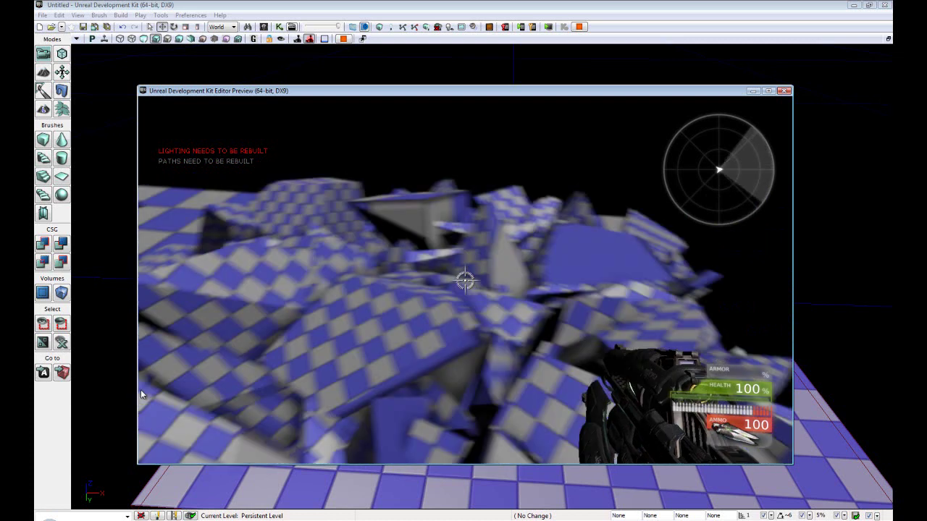
pyautogui.press('w')
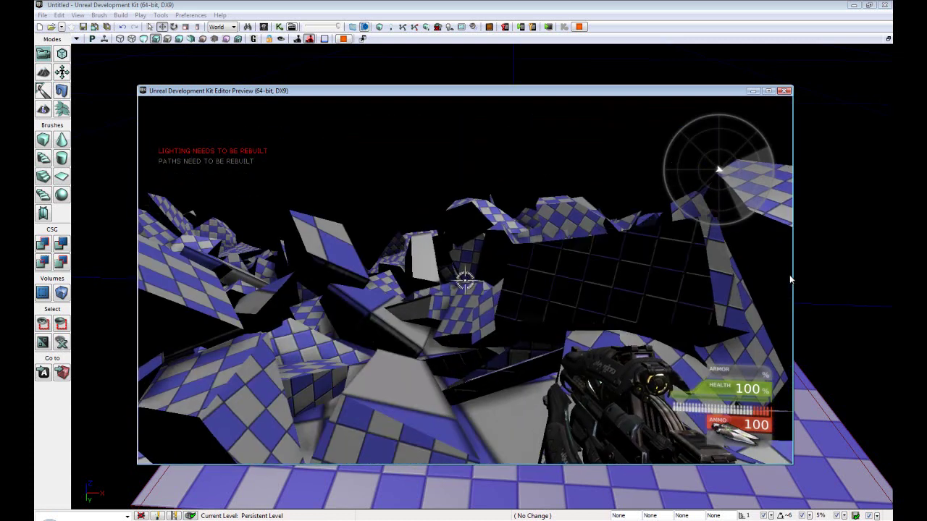
pyautogui.press('w')
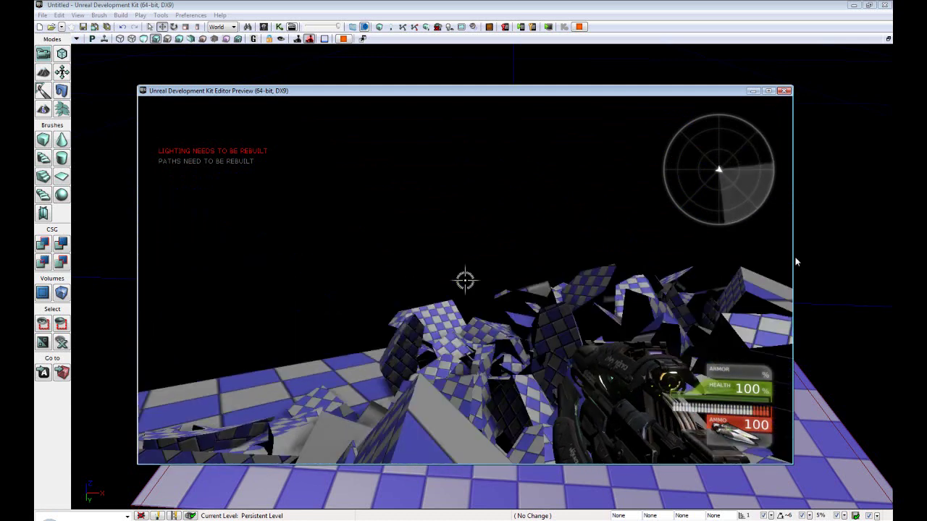